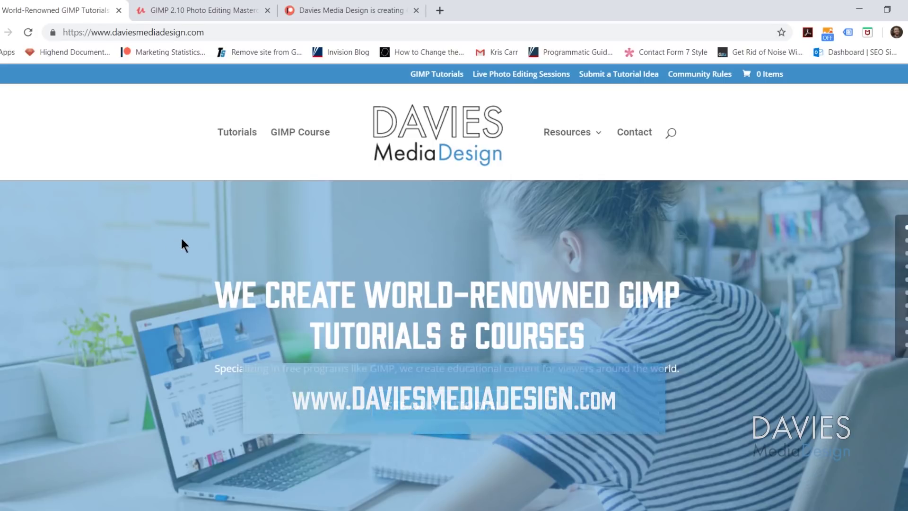
- Browse the Davies Media Design homepage, then view the Udemy GIMP 2.10 course and Patreon pages
scroll(181, 238, "down", 6)
scroll(181, 238, "down", 8)
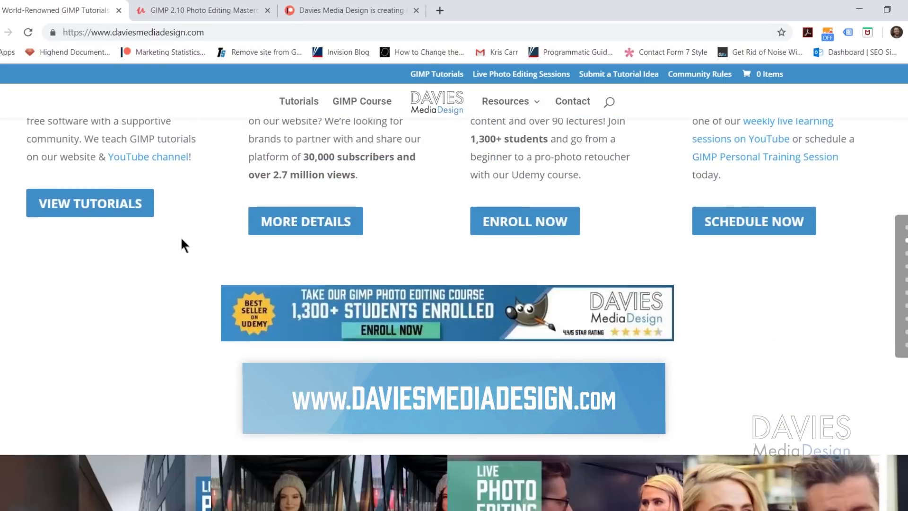
scroll(181, 238, "down", 10)
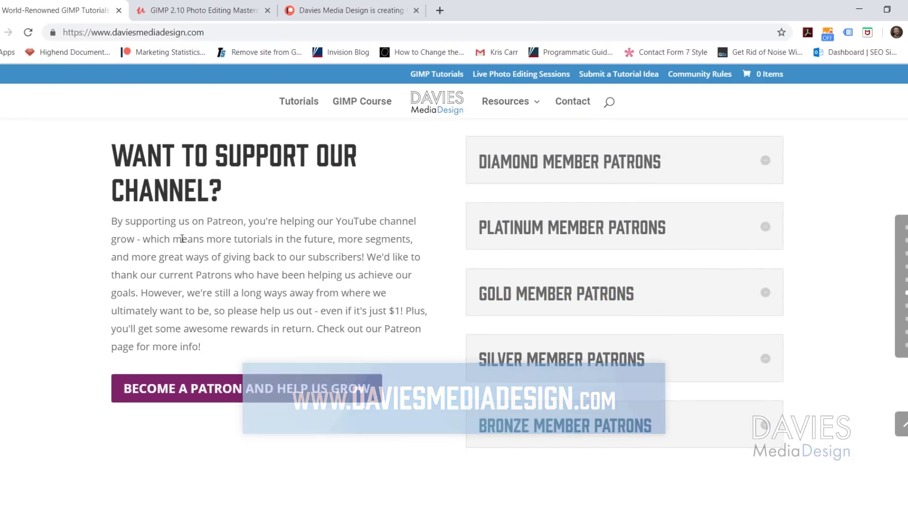
left_click(259, 11)
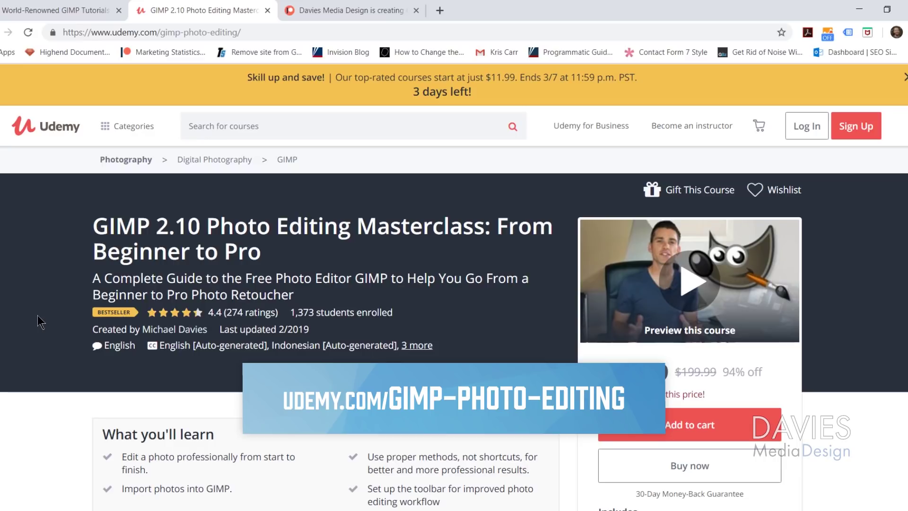
key("ctrl+Tab")
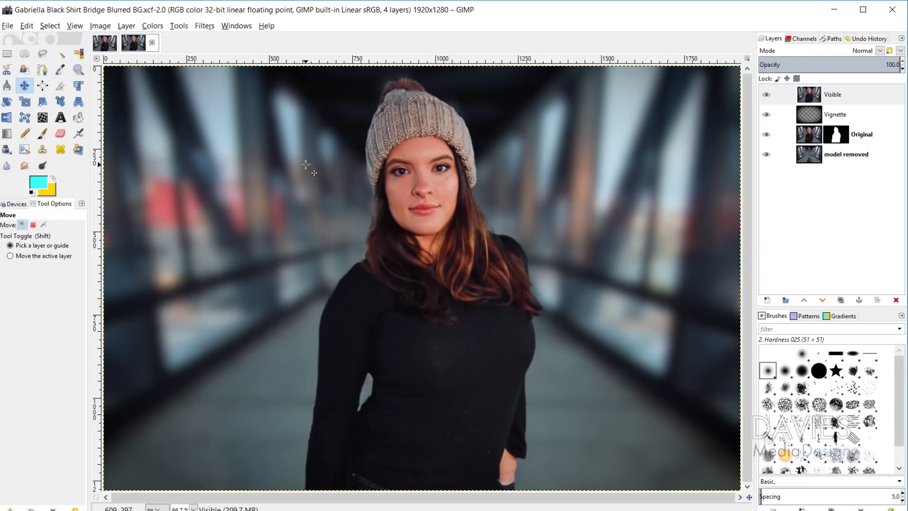
- Compare the original bridge JPG with the blurred XCF composite, ending on the single-layer JPG
left_click(105, 44)
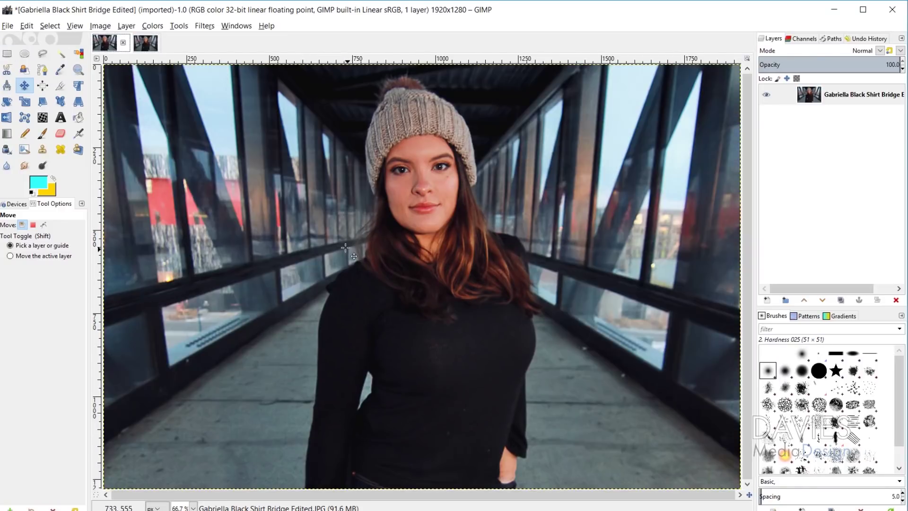
left_click(9, 25)
left_click(146, 42)
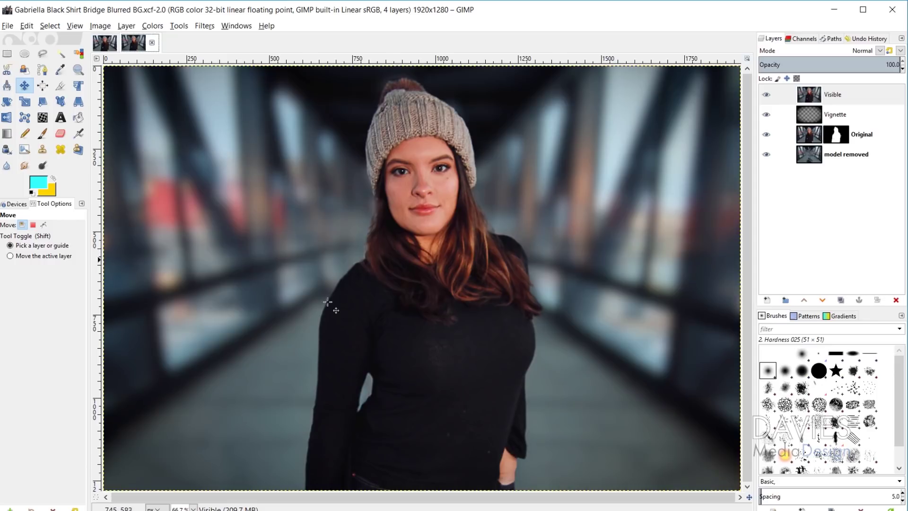
left_click(110, 45)
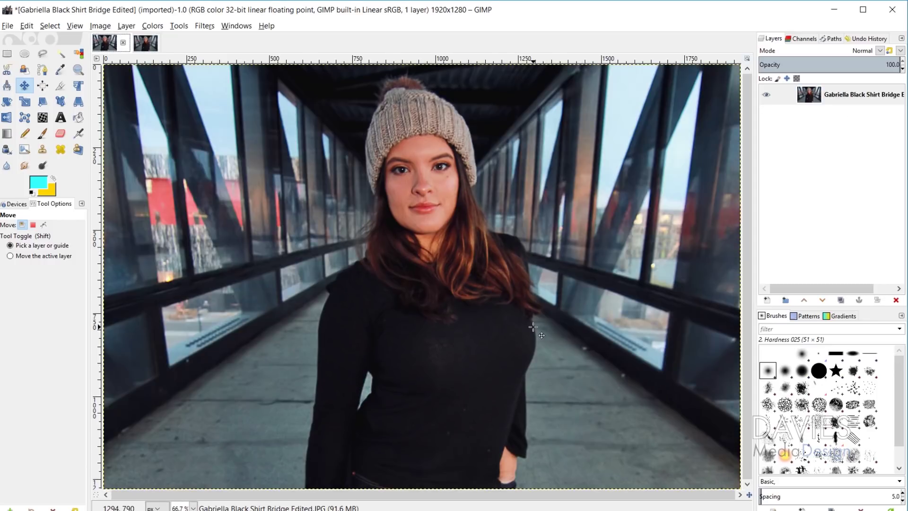
- Duplicate the photo layer and name the top copy 'Model Removed'
left_click(804, 97)
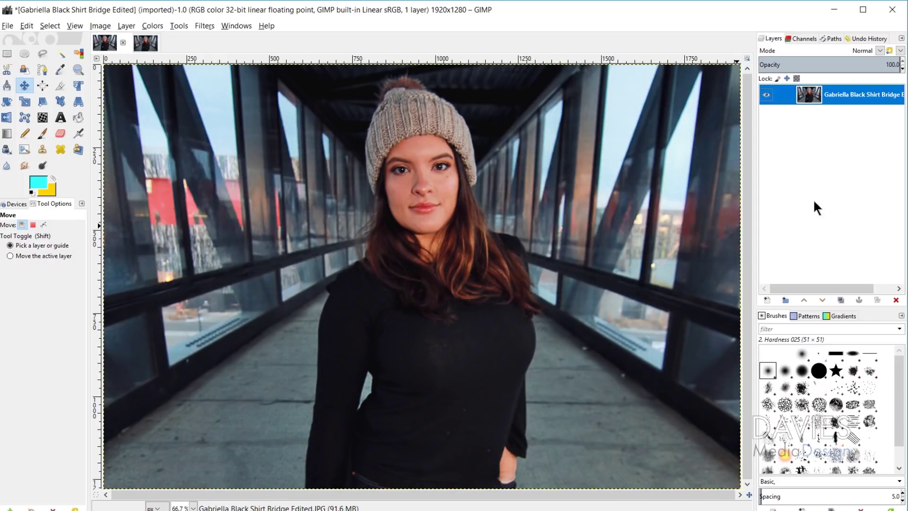
left_click(838, 299)
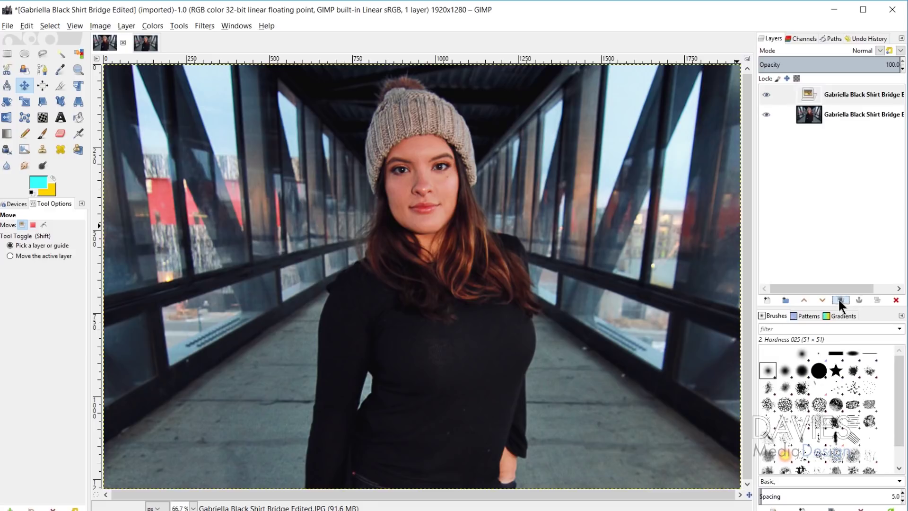
double_click(842, 94)
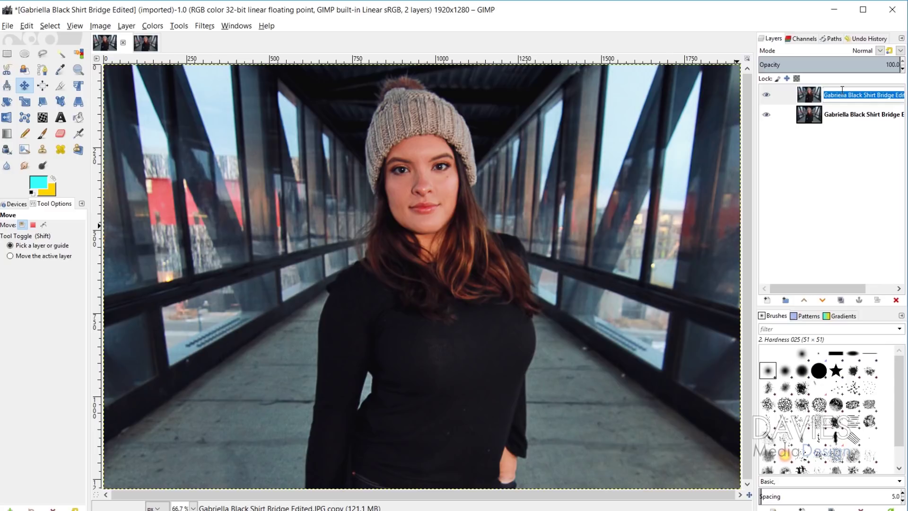
type("Model Re")
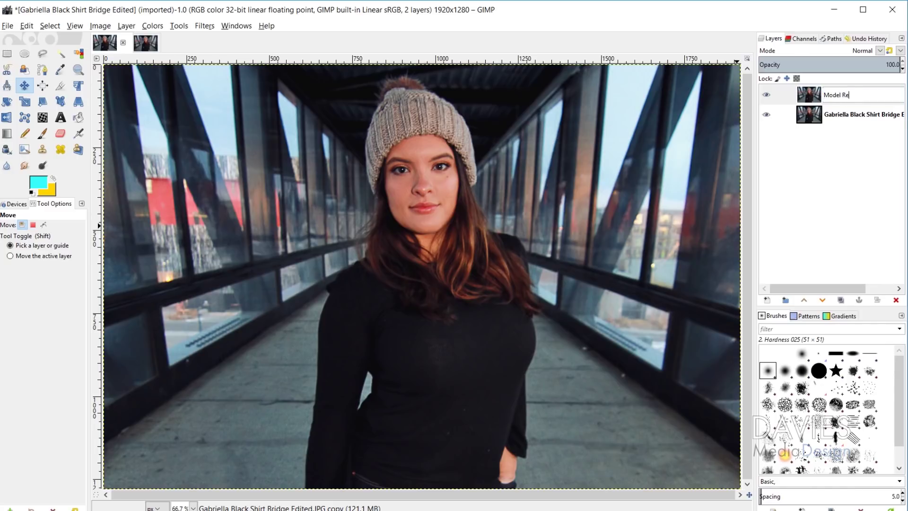
type("moved")
left_click(842, 92)
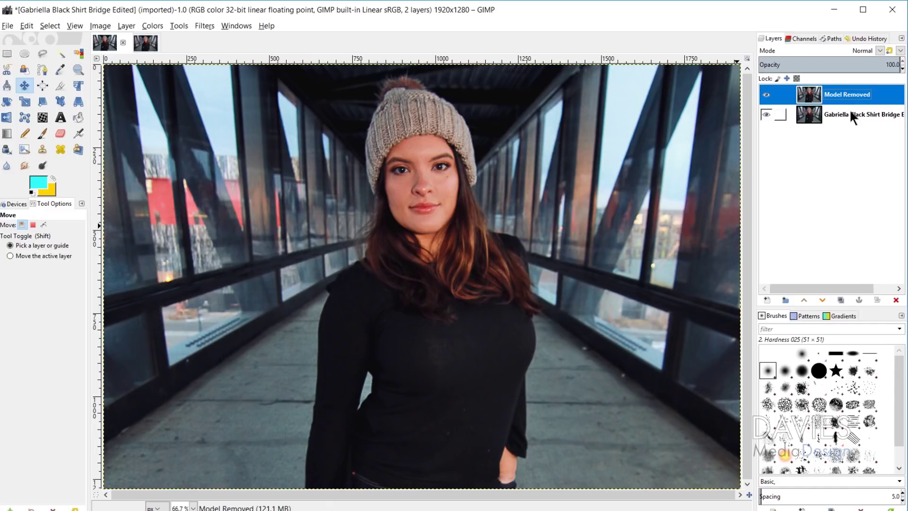
- Rename the bottom layer 'Original' and make Model Removed the active layer
double_click(850, 112)
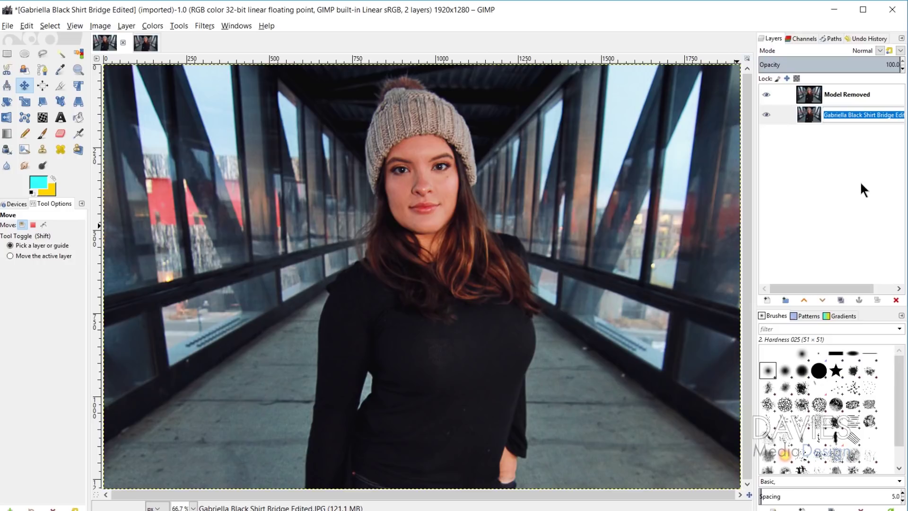
type("Original")
key("Return")
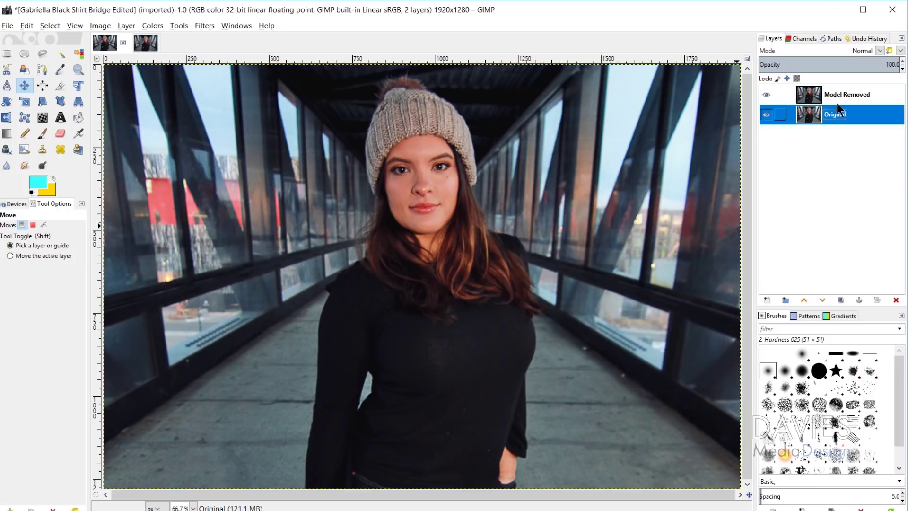
left_click(817, 93)
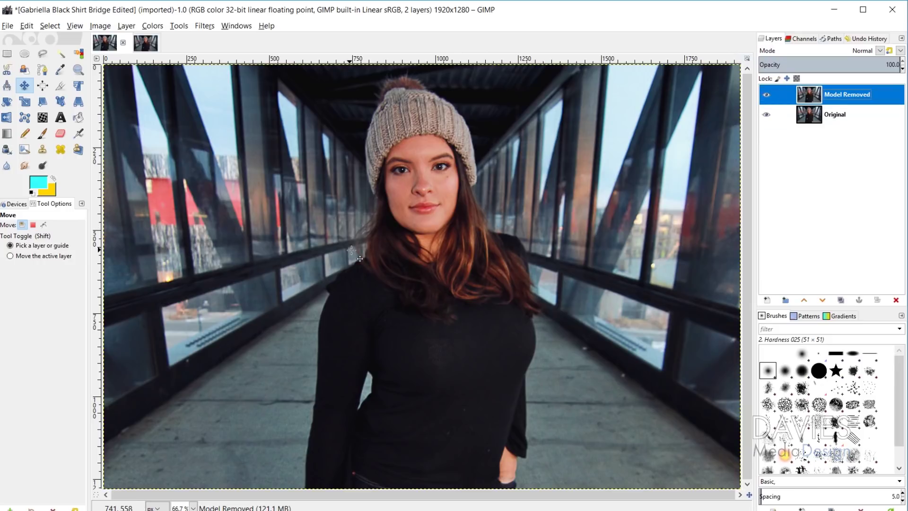
- Trace a rough Free Select outline around the model from hat to bottom edge
left_click(45, 51)
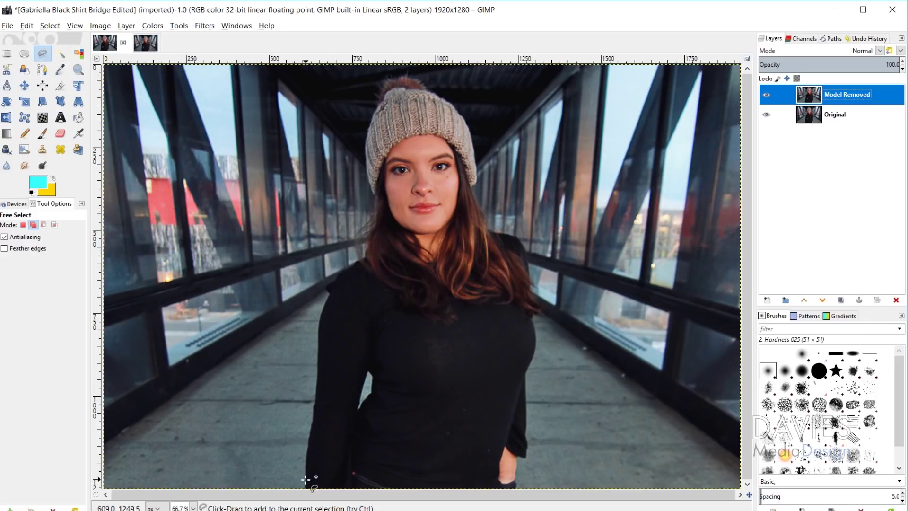
mouse_move(301, 487)
left_mouse_down()
mouse_move(315, 296)
mouse_move(350, 252)
mouse_move(361, 212)
mouse_move(363, 108)
mouse_move(439, 75)
mouse_move(551, 338)
left_mouse_up()
mouse_move(540, 414)
left_mouse_down()
mouse_move(523, 491)
mouse_move(301, 486)
left_mouse_up()
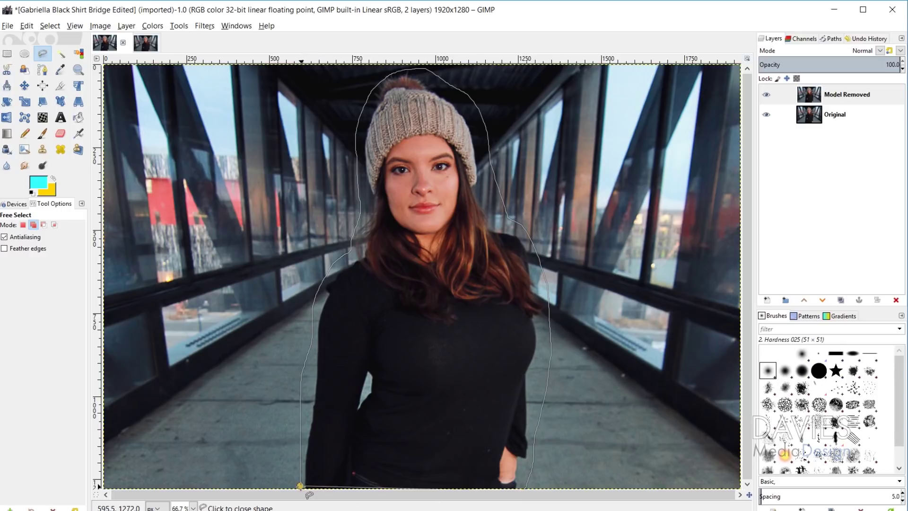
left_click(300, 486)
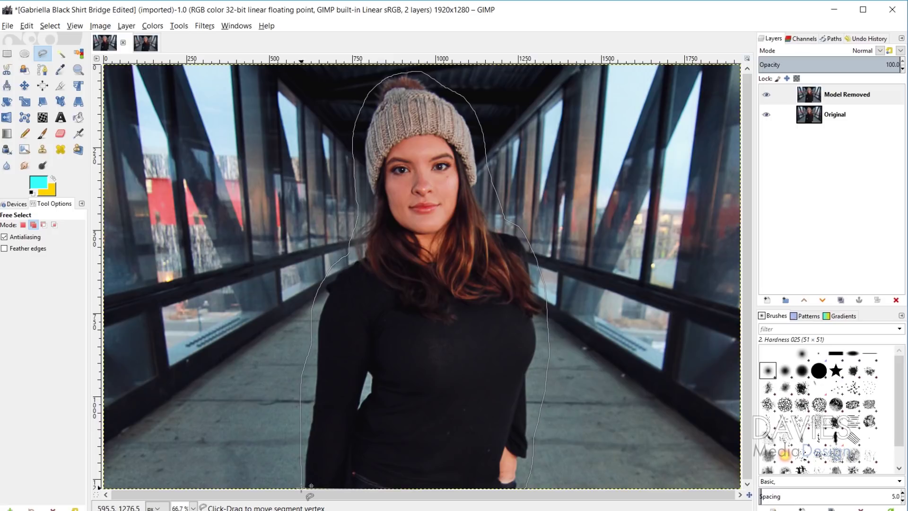
double_click(506, 361)
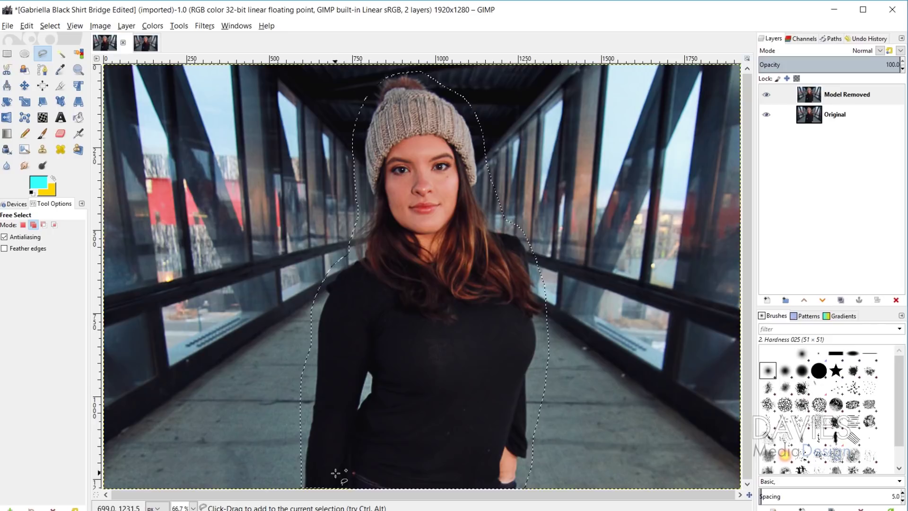
- In Add mode, extend the selection with a loop along the image's bottom edge
scroll(392, 464, "down", 1)
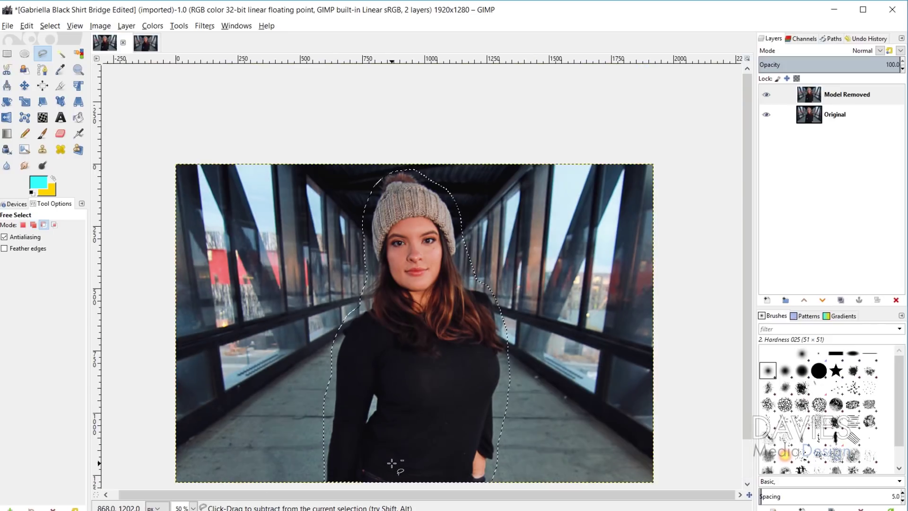
left_click(33, 225)
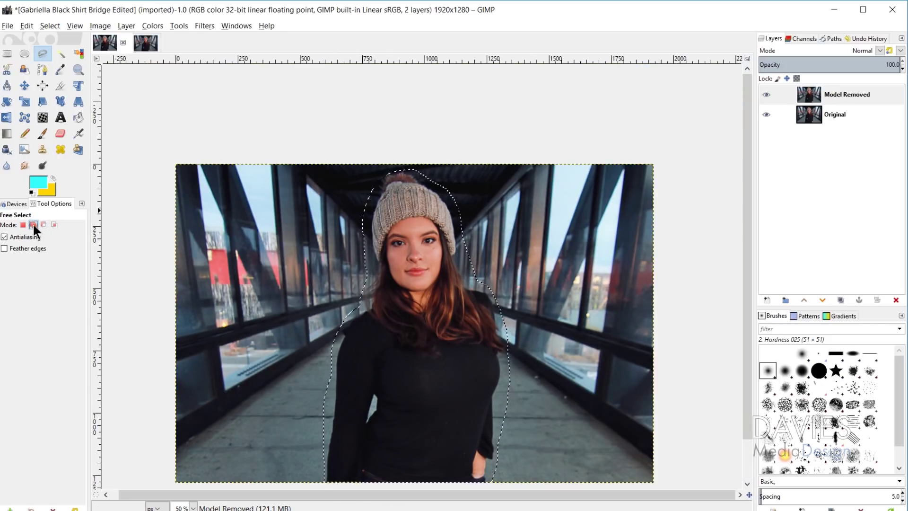
mouse_move(419, 486)
left_mouse_down()
mouse_move(479, 483)
mouse_move(366, 469)
left_mouse_up()
key("Return")
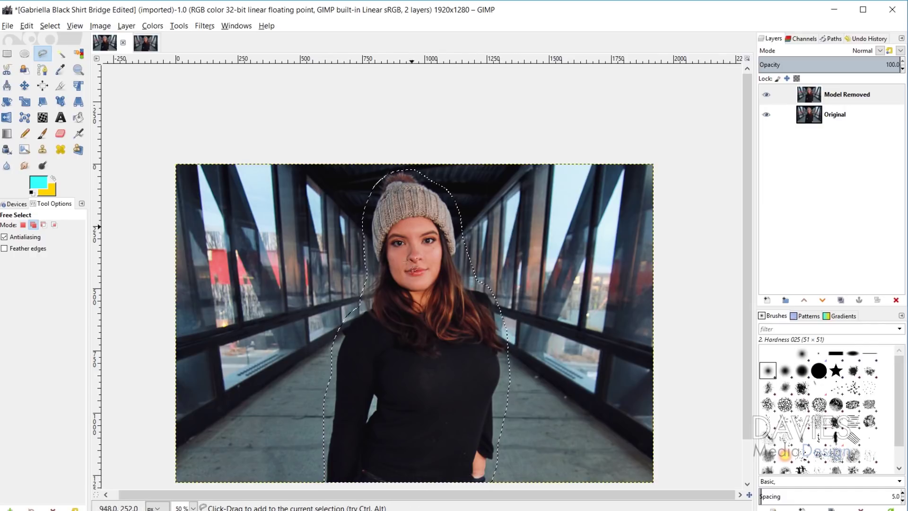
- Run Heal Selection with context sampling width 150 and filling order Inwards towards center
left_click(206, 26)
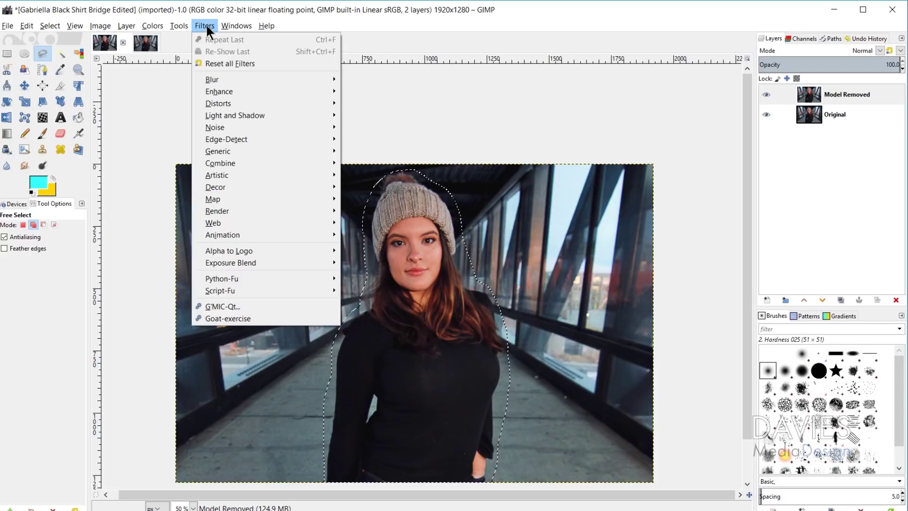
mouse_move(236, 88)
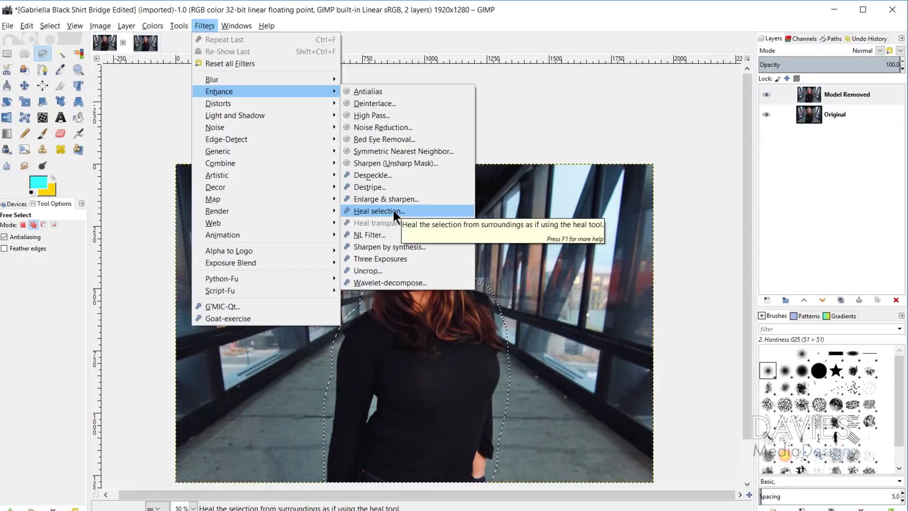
left_click(410, 204)
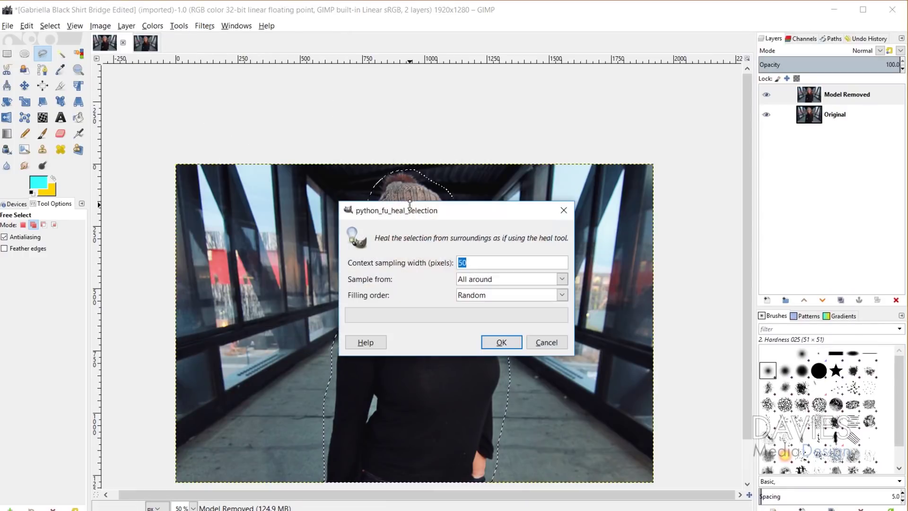
type("150")
left_click(501, 295)
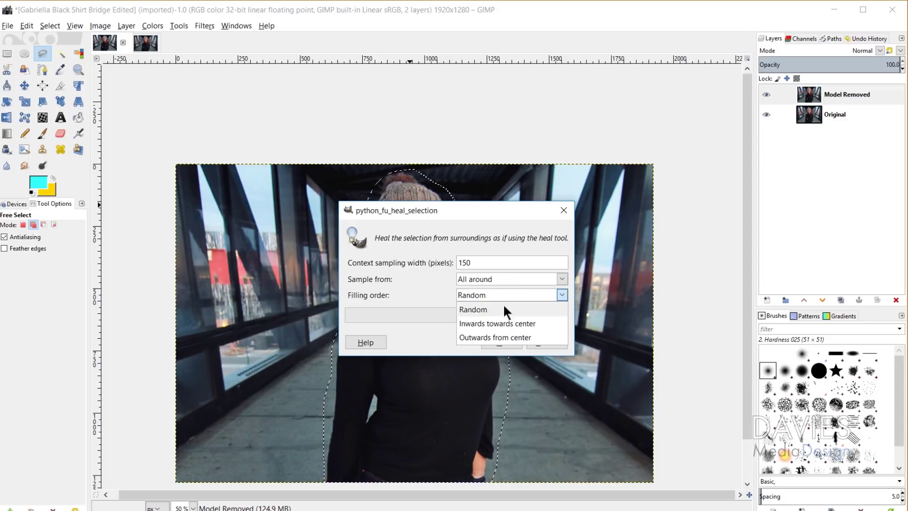
left_click(510, 324)
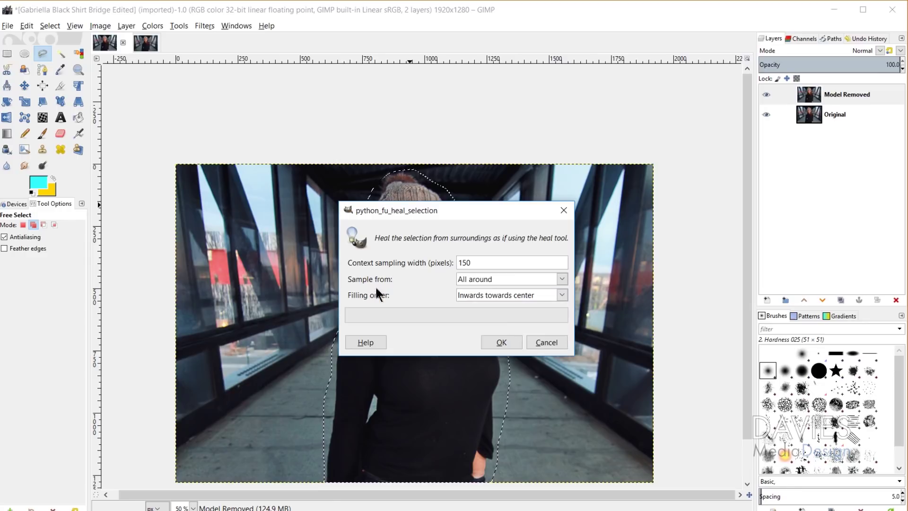
left_click(512, 344)
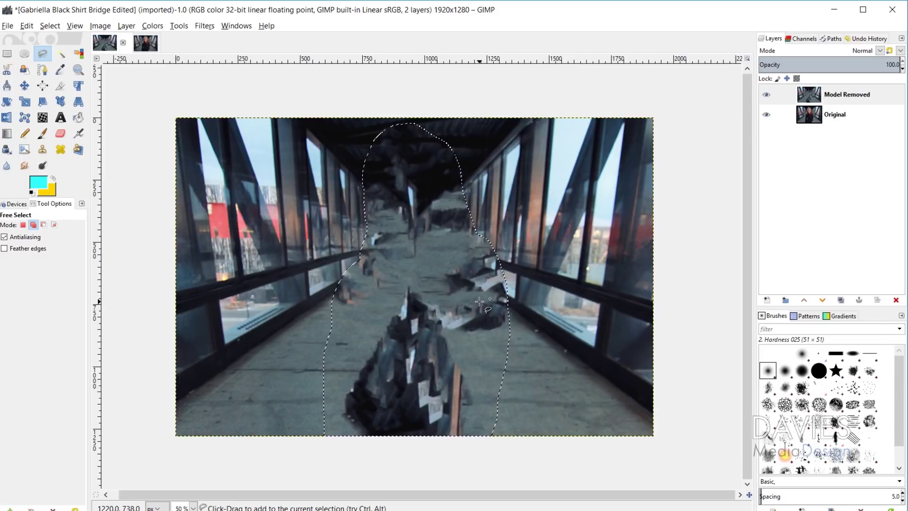
- Deselect, move Model Removed below Original, and place a copy of Original at the bottom
key("ctrl+shift+a")
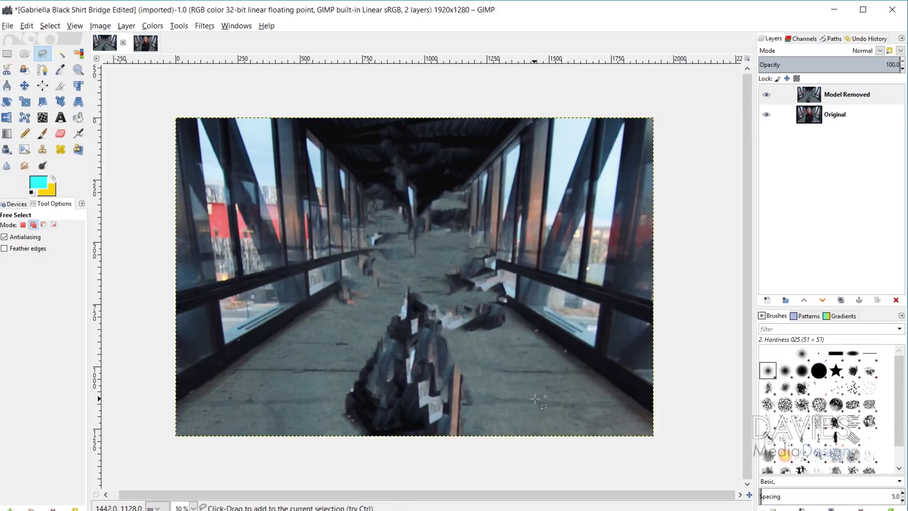
left_click_drag(809, 95, 809, 122)
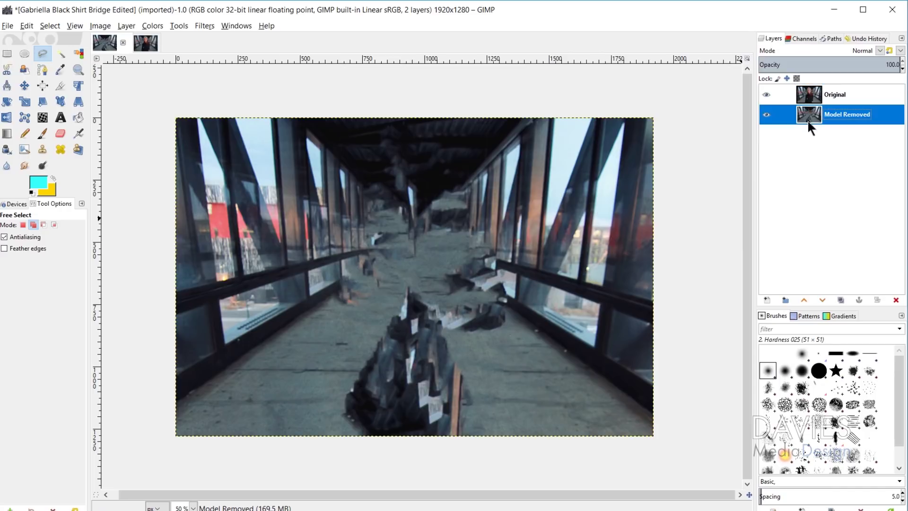
left_click(819, 96)
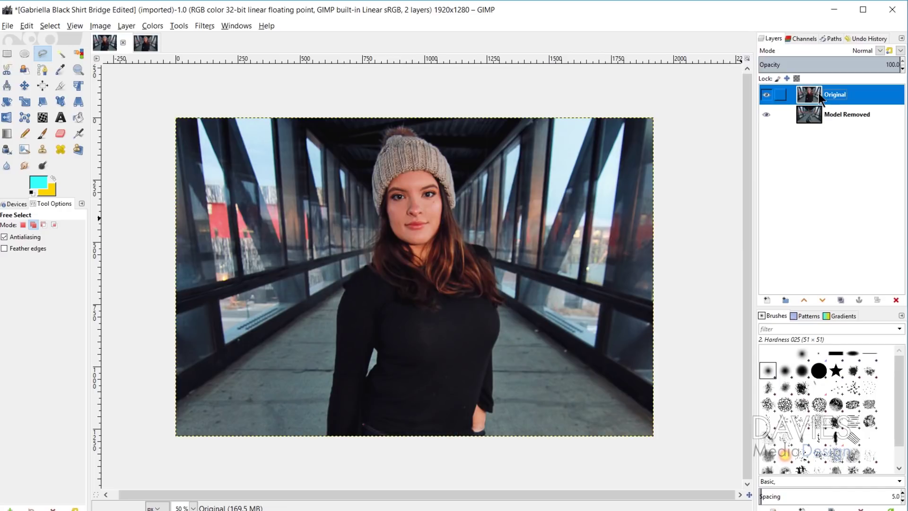
left_click(841, 299)
left_click_drag(807, 100, 808, 143)
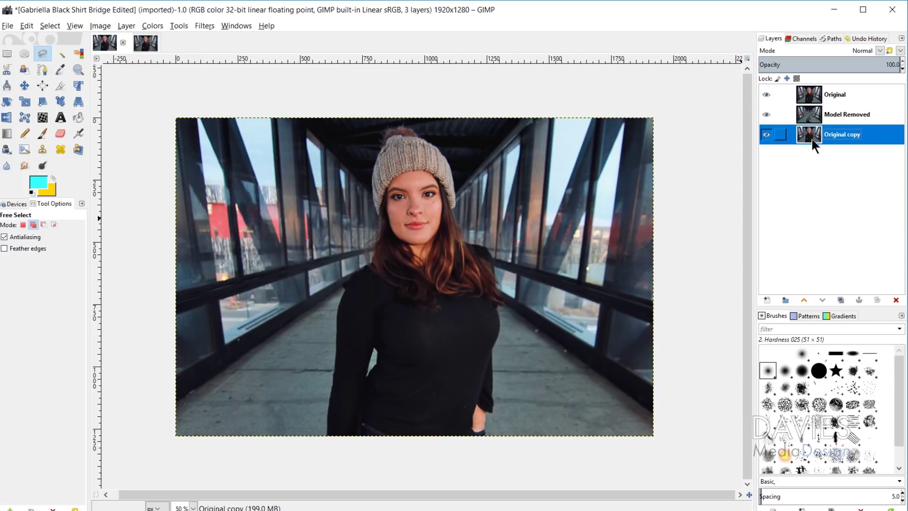
left_click(818, 97)
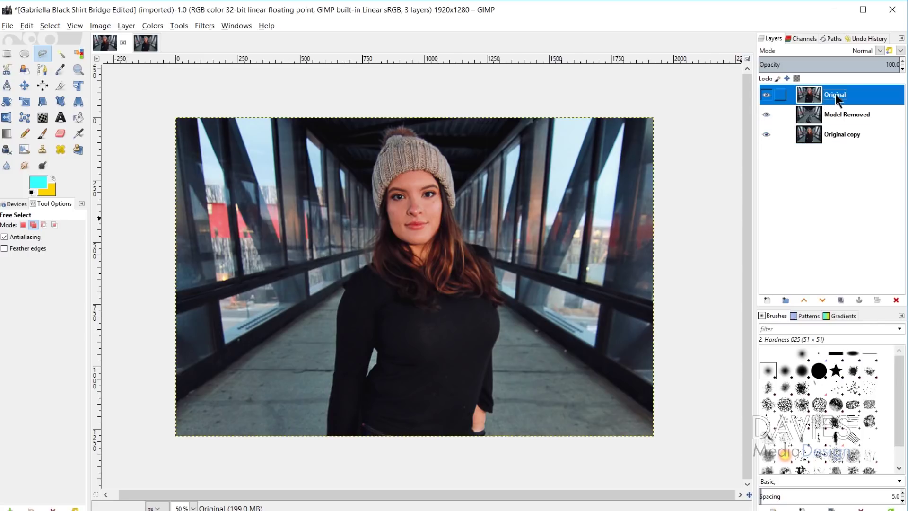
left_click(23, 66)
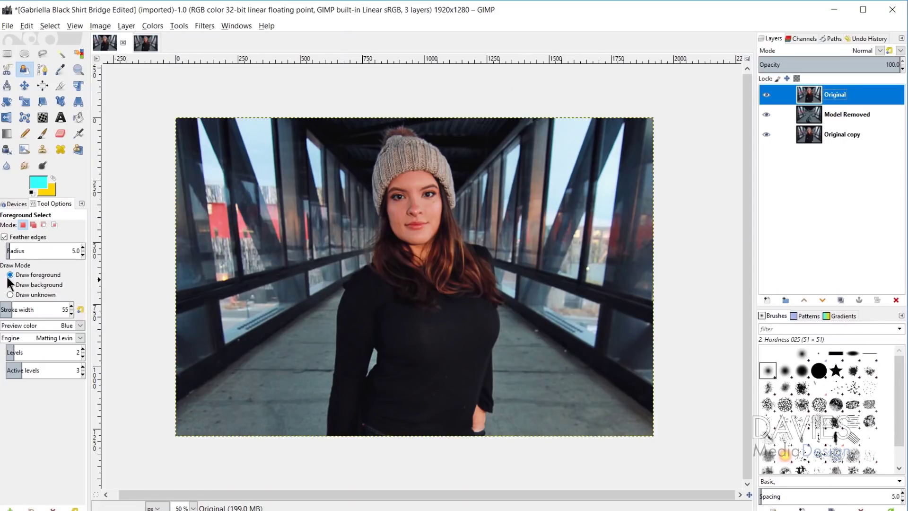
- Draw a rough Foreground Select outline around the model on the Original layer
left_click(321, 428)
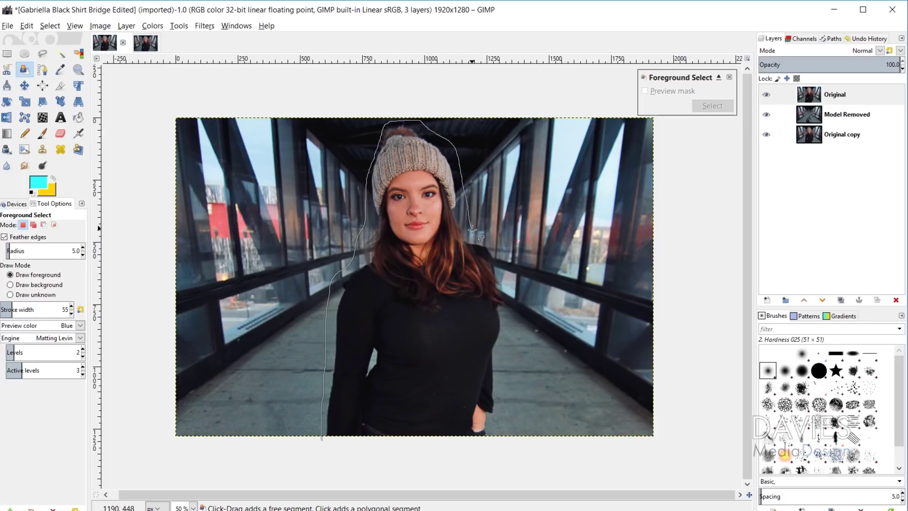
left_click_drag(508, 339, 498, 419)
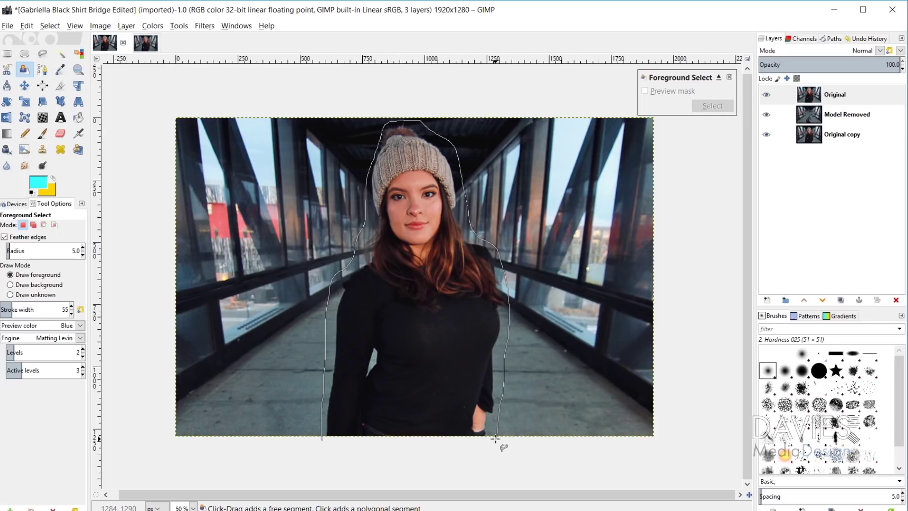
left_click_drag(449, 447, 348, 445)
left_click(323, 440)
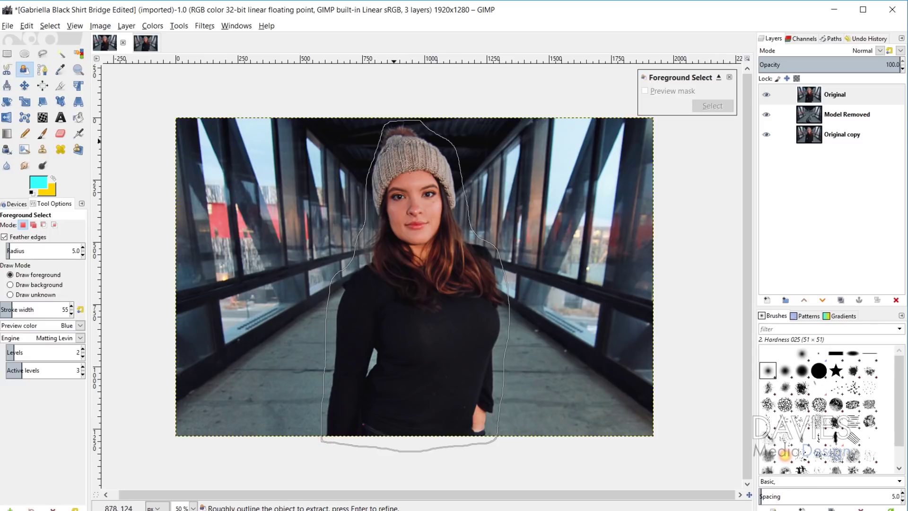
key("Return")
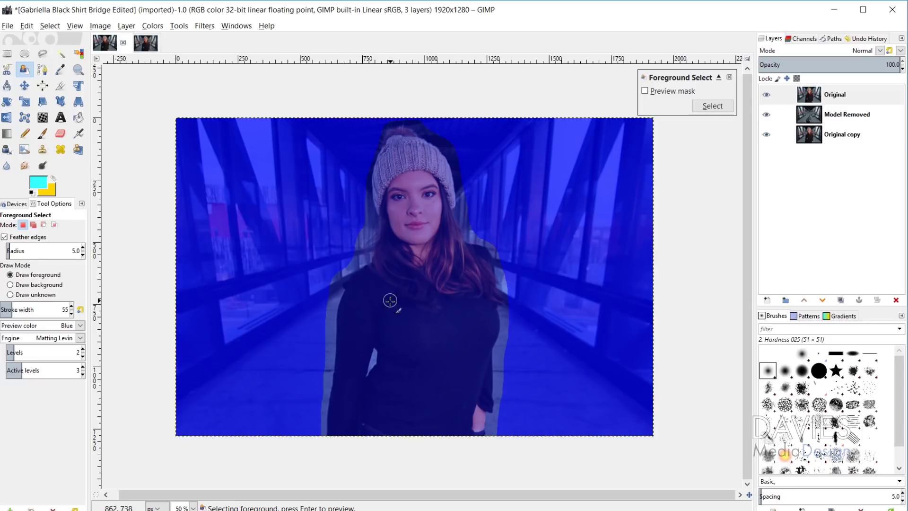
- Paint foreground strokes over the model's left side, torso, face, hat and chest
mouse_move(340, 431)
left_mouse_down()
mouse_move(351, 313)
mouse_move(390, 259)
mouse_move(388, 157)
mouse_move(392, 138)
mouse_move(407, 136)
mouse_move(434, 163)
mouse_move(447, 228)
mouse_move(483, 288)
mouse_move(478, 436)
mouse_move(338, 432)
mouse_move(392, 360)
mouse_move(382, 327)
mouse_move(363, 343)
mouse_move(355, 406)
mouse_move(392, 423)
mouse_move(407, 376)
left_mouse_up()
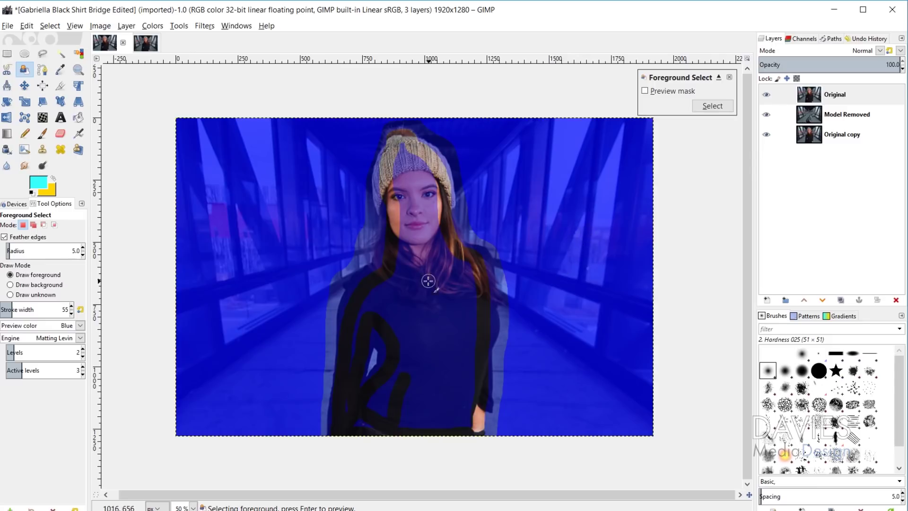
mouse_move(384, 274)
left_mouse_down()
mouse_move(407, 265)
mouse_move(469, 357)
mouse_move(464, 268)
mouse_move(433, 397)
mouse_move(393, 412)
mouse_move(381, 302)
mouse_move(354, 349)
mouse_move(352, 416)
mouse_move(485, 439)
mouse_move(480, 258)
mouse_move(444, 263)
mouse_move(400, 147)
mouse_move(364, 290)
left_mouse_up()
mouse_move(438, 230)
left_mouse_down()
mouse_move(410, 169)
mouse_move(407, 240)
mouse_move(388, 299)
mouse_move(386, 322)
left_mouse_up()
mouse_move(402, 357)
left_mouse_down()
mouse_move(405, 390)
mouse_move(467, 389)
left_mouse_up()
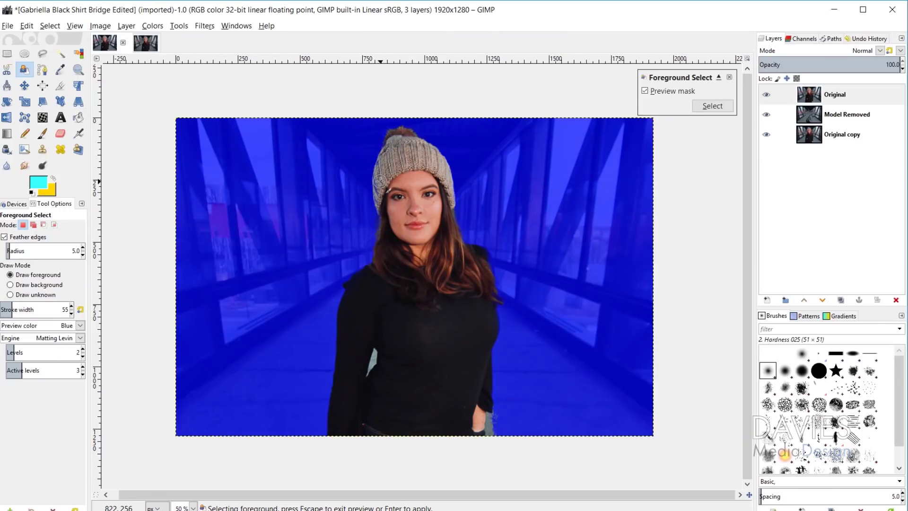
- Zoomed in, paint foreground along the hat's left edge and the top of the hat
scroll(379, 181, "up", 4)
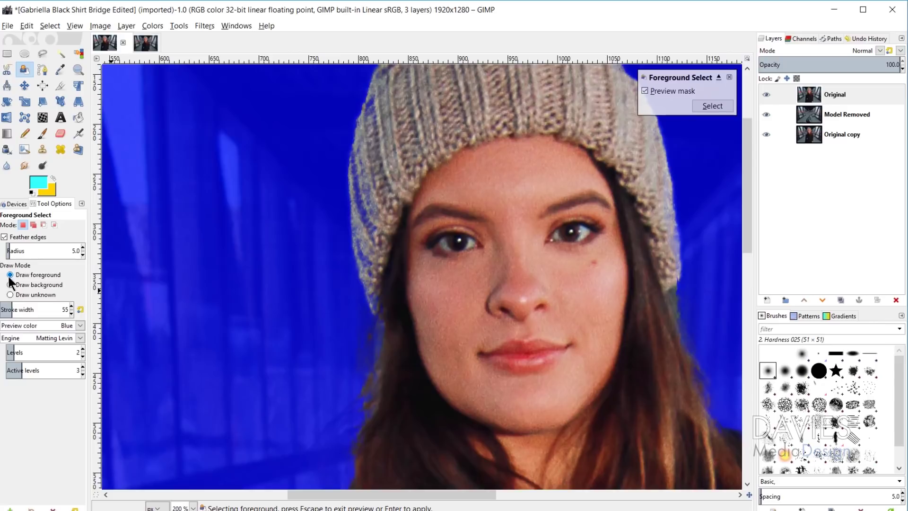
scroll(392, 273, "up", 3)
mouse_move(388, 217)
left_mouse_down()
mouse_move(380, 359)
mouse_move(412, 423)
left_mouse_up()
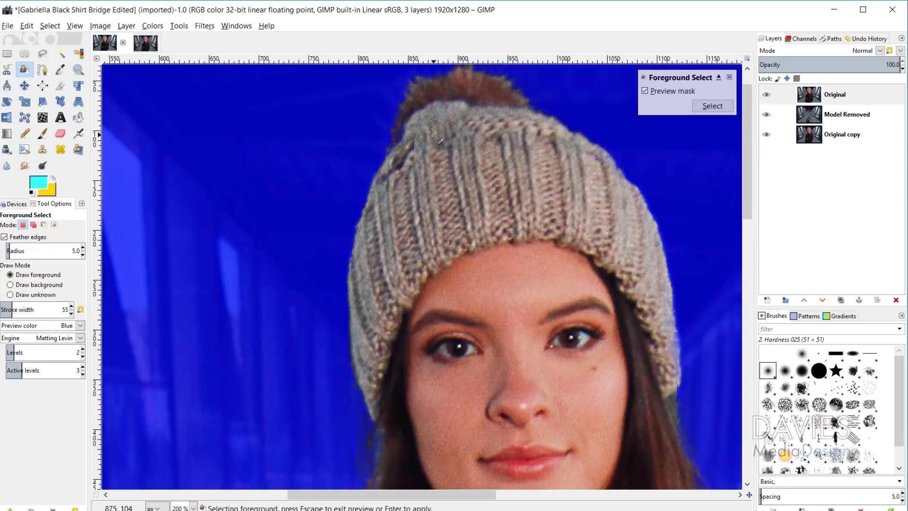
left_click_drag(426, 130, 423, 148)
- Add foreground strokes along the bottom edge and the right side of her hair
scroll(554, 314, "down", 10)
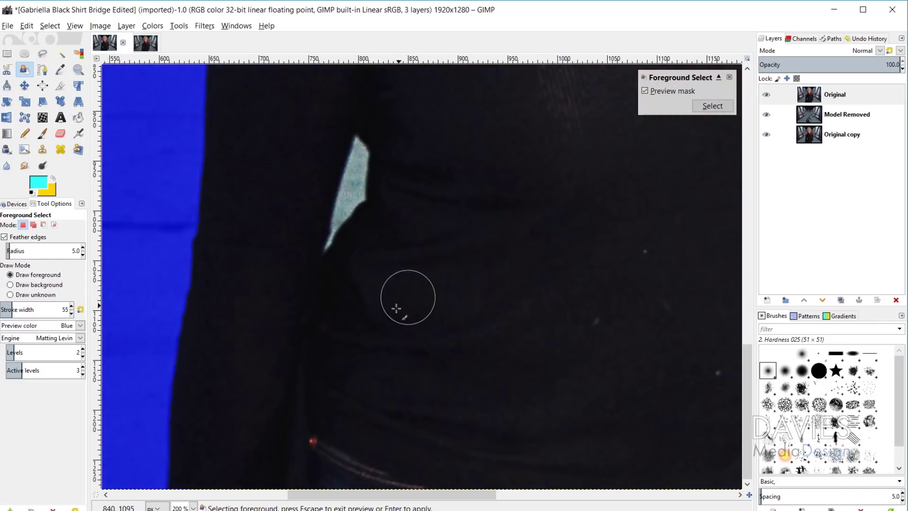
left_click_drag(362, 495, 475, 501)
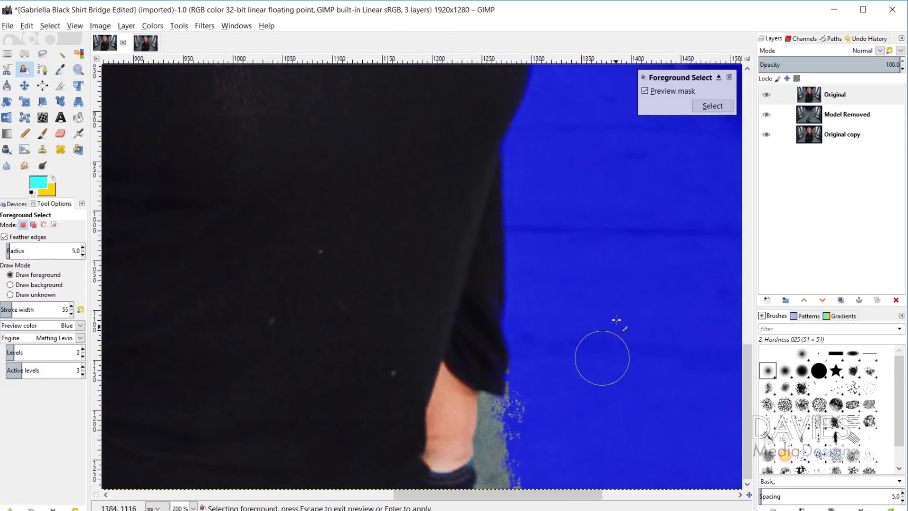
scroll(610, 331, "up", 10)
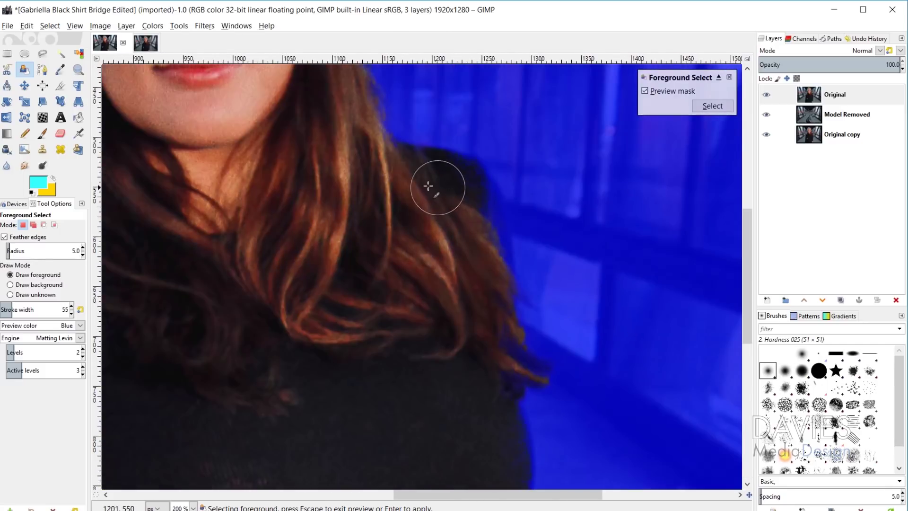
mouse_move(400, 166)
left_mouse_down()
mouse_move(454, 186)
mouse_move(458, 208)
mouse_move(467, 217)
mouse_move(468, 202)
mouse_move(474, 213)
mouse_move(490, 388)
mouse_move(497, 366)
mouse_move(495, 466)
left_mouse_up()
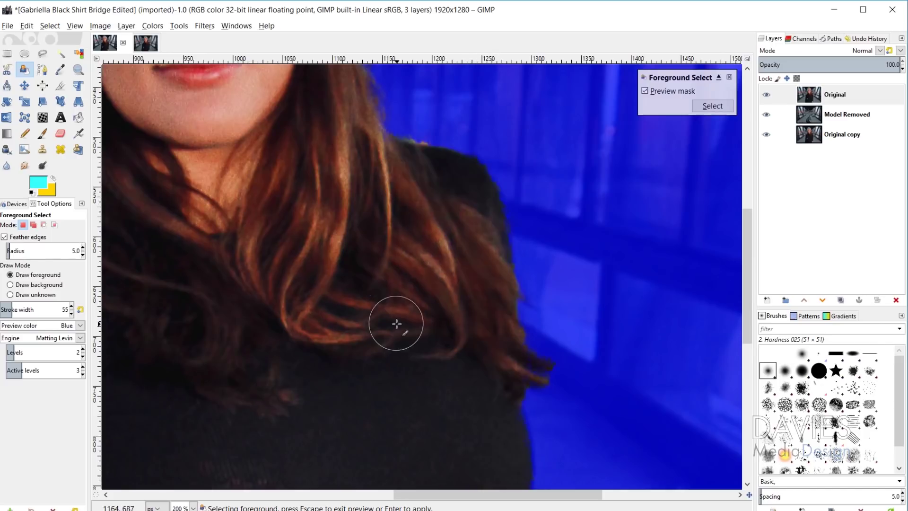
scroll(395, 307, "down", 10)
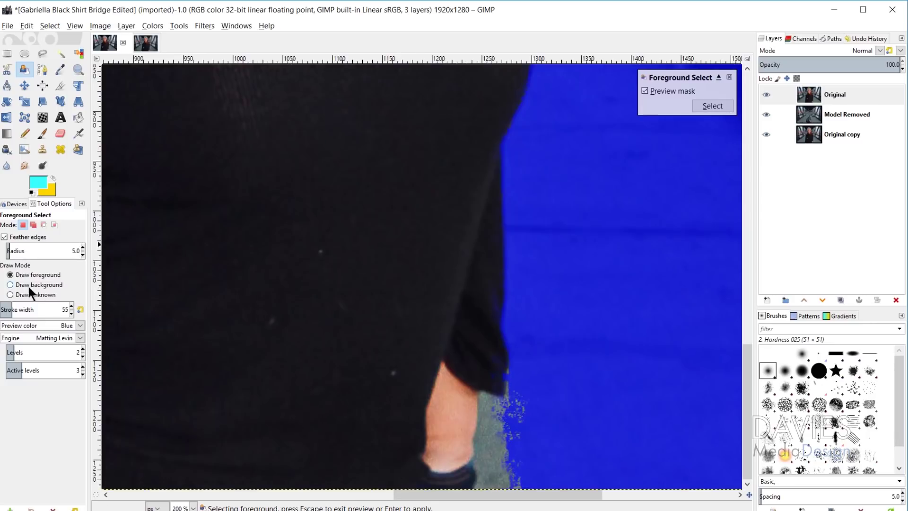
- Mark the grey area beside her arm, the arm's right edge and the light gap as background
left_click(10, 285)
mouse_move(531, 419)
left_mouse_down()
mouse_move(505, 436)
mouse_move(504, 481)
mouse_move(510, 434)
mouse_move(533, 418)
mouse_move(538, 394)
left_mouse_up()
key("bracketleft")
key("bracketleft")
key("bracketleft")
key("bracketleft")
key("bracketleft")
key("bracketleft")
key("bracketleft")
key("bracketleft")
key("bracketleft")
key("bracketleft")
key("bracketleft")
key("bracketleft")
key("bracketleft")
key("bracketleft")
key("bracketleft")
key("bracketleft")
key("bracketleft")
key("bracketleft")
key("bracketleft")
key("bracketleft")
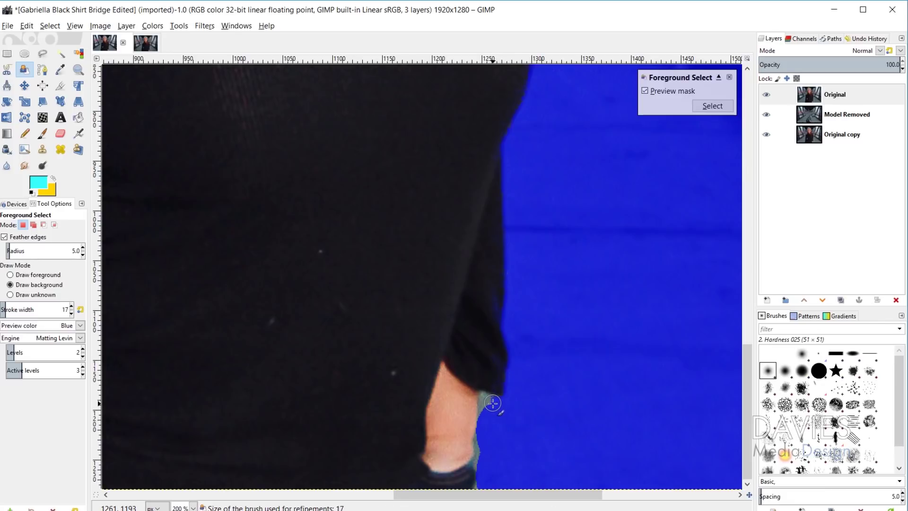
left_click_drag(491, 403, 481, 487)
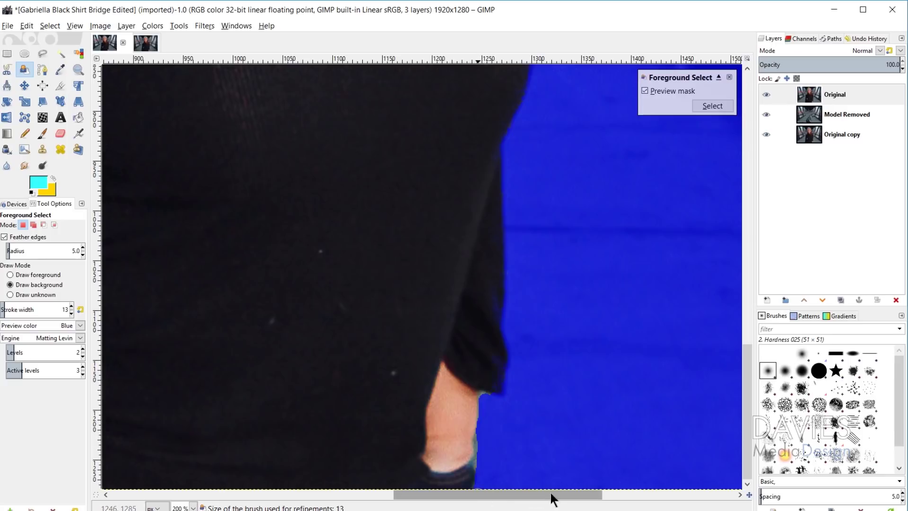
left_click_drag(550, 494, 430, 495)
scroll(381, 191, "up", 3, "ctrl")
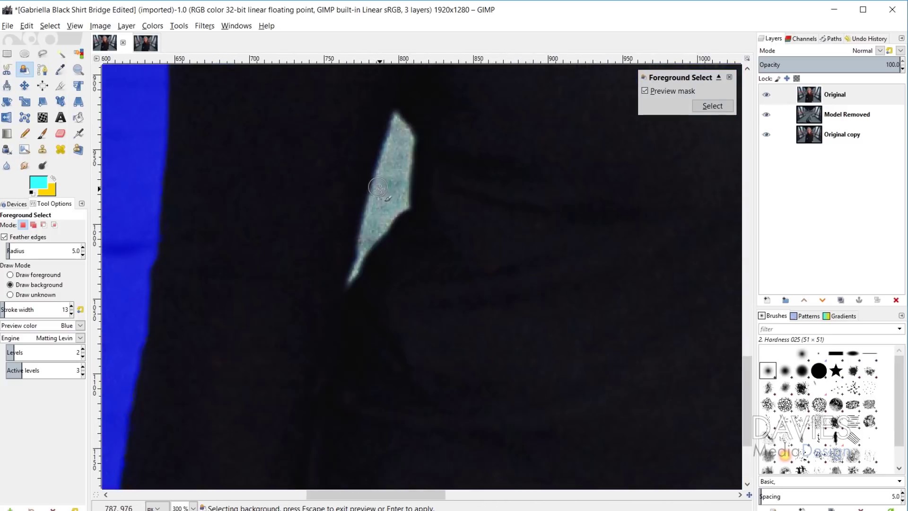
mouse_move(405, 217)
left_mouse_down()
mouse_move(361, 360)
mouse_move(402, 213)
mouse_move(371, 279)
left_mouse_up()
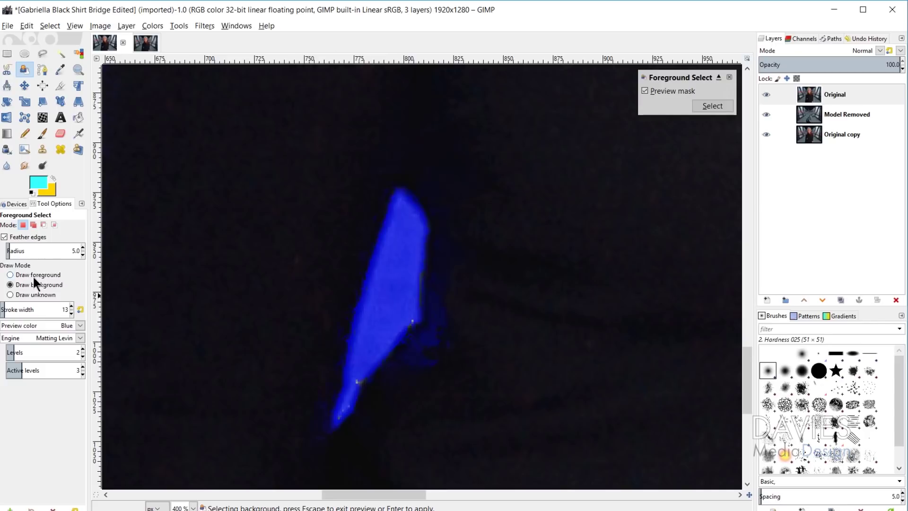
- Mark the sweater beside the gap as foreground and apply the selection around the woman
left_click(10, 274)
mouse_move(441, 276)
left_mouse_down()
mouse_move(439, 324)
mouse_move(406, 374)
mouse_move(466, 293)
mouse_move(447, 234)
left_mouse_up()
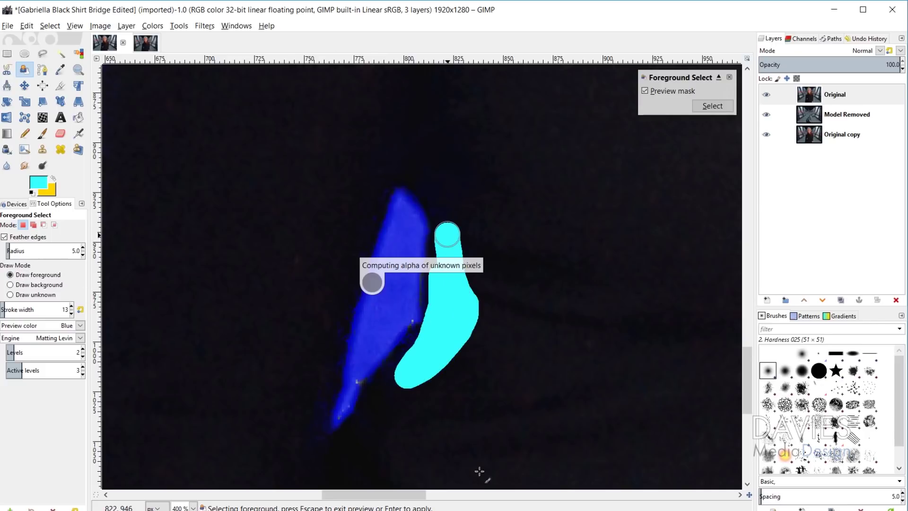
scroll(554, 411, "down", 5)
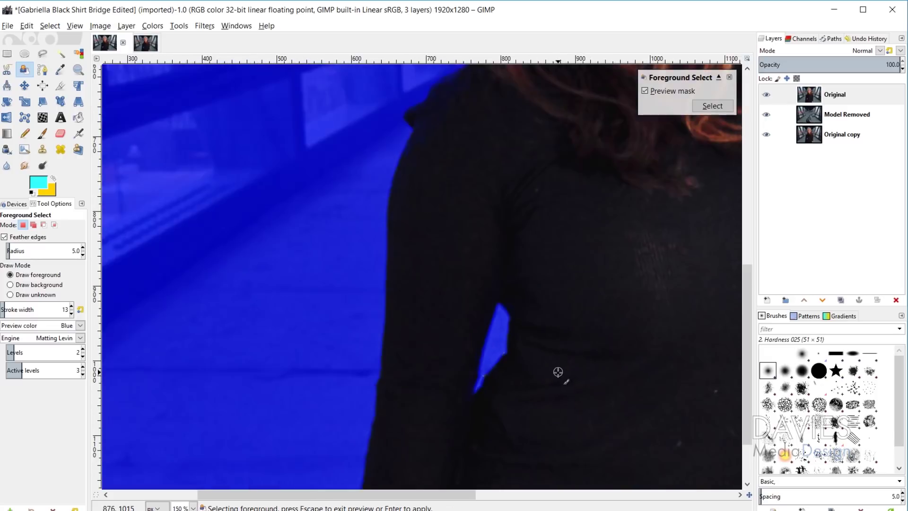
scroll(523, 418, "down", 1)
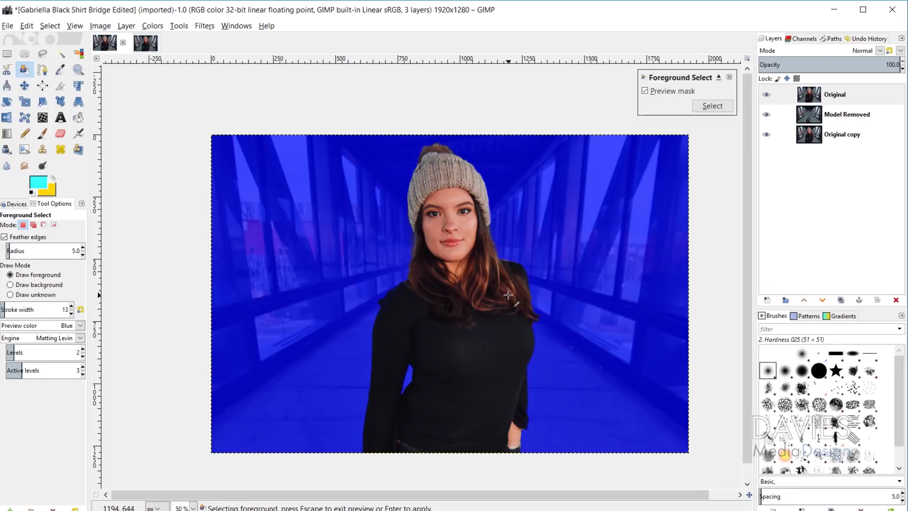
key("Return")
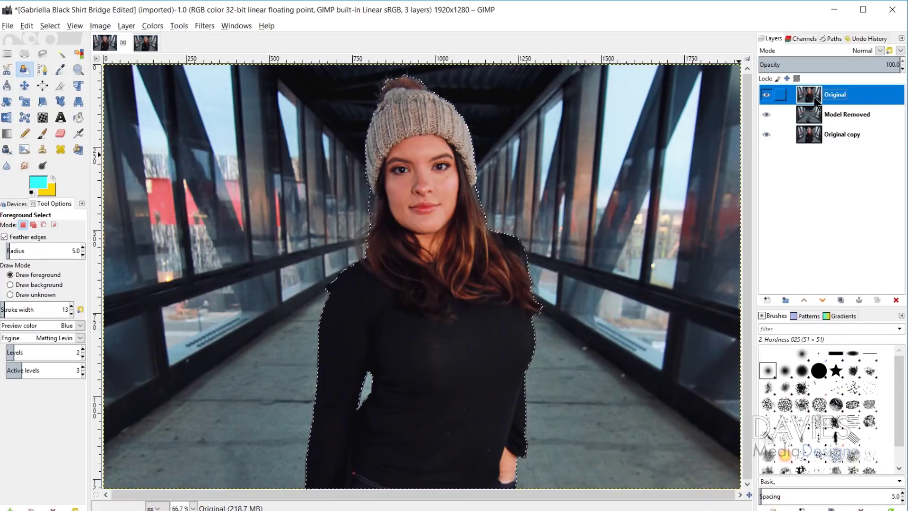
- Add a layer mask to the Original layer, initialized from the Selection
right_click(815, 98)
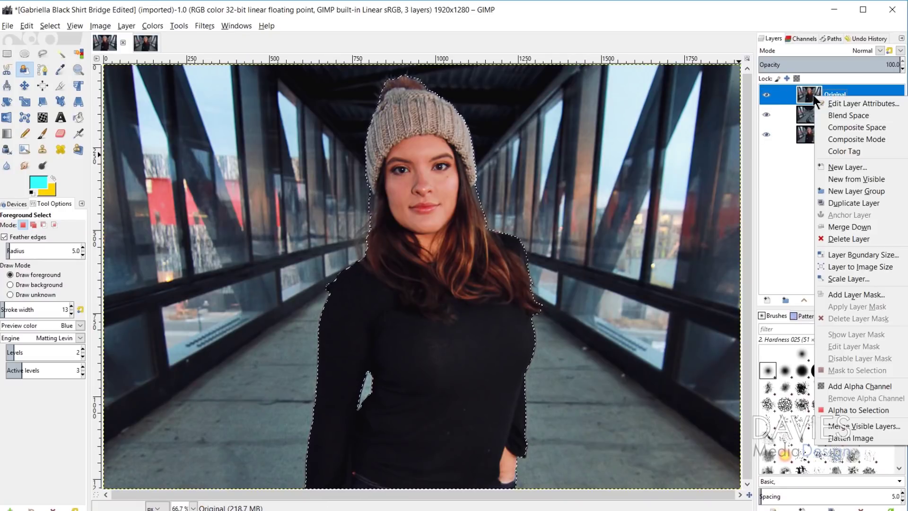
left_click(862, 293)
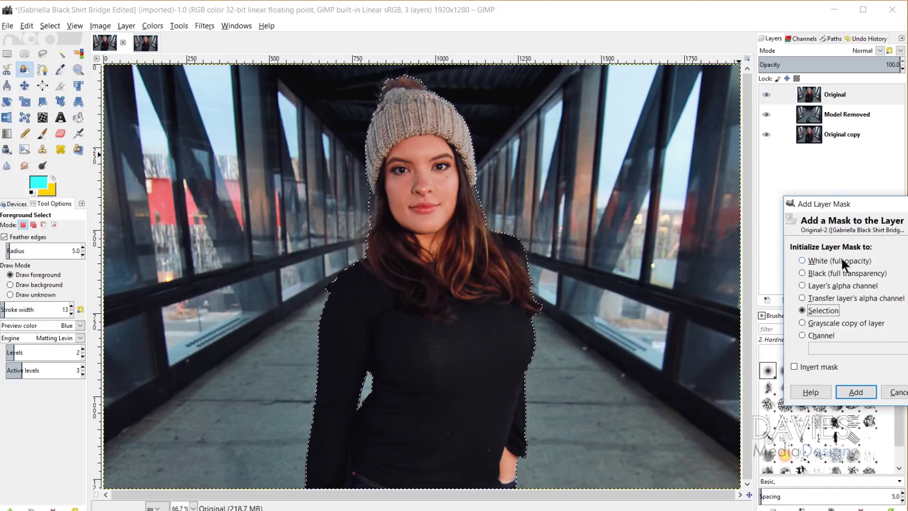
left_click(853, 390)
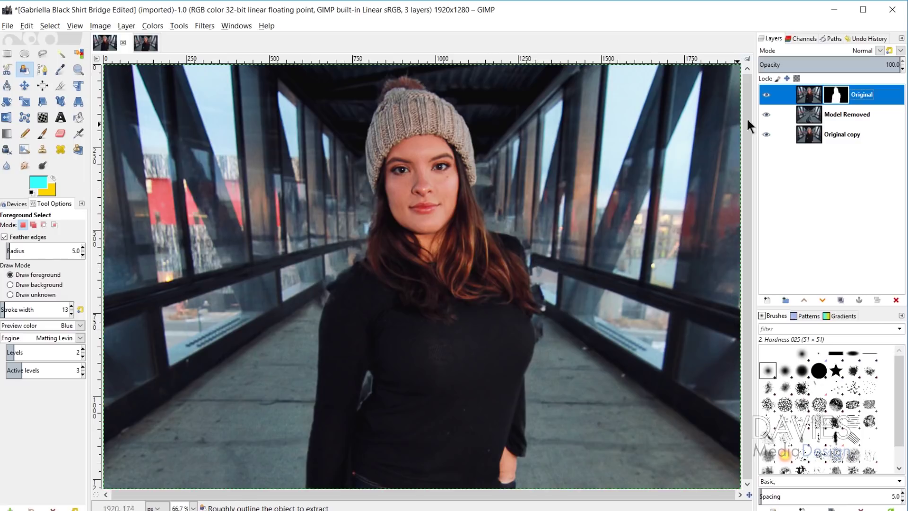
- Apply a 15.33 Gaussian blur to the Model Removed layer to soften the bridge
left_click(813, 120)
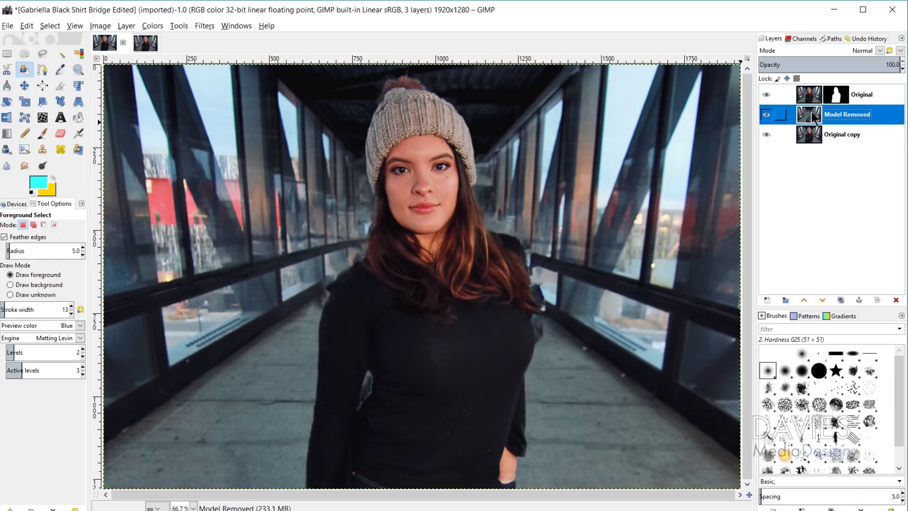
left_click(203, 24)
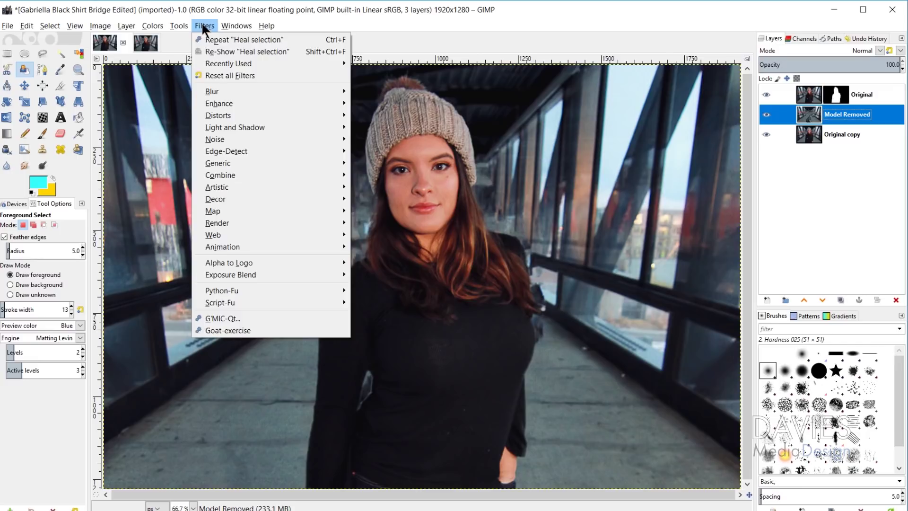
mouse_move(236, 89)
left_click(368, 92)
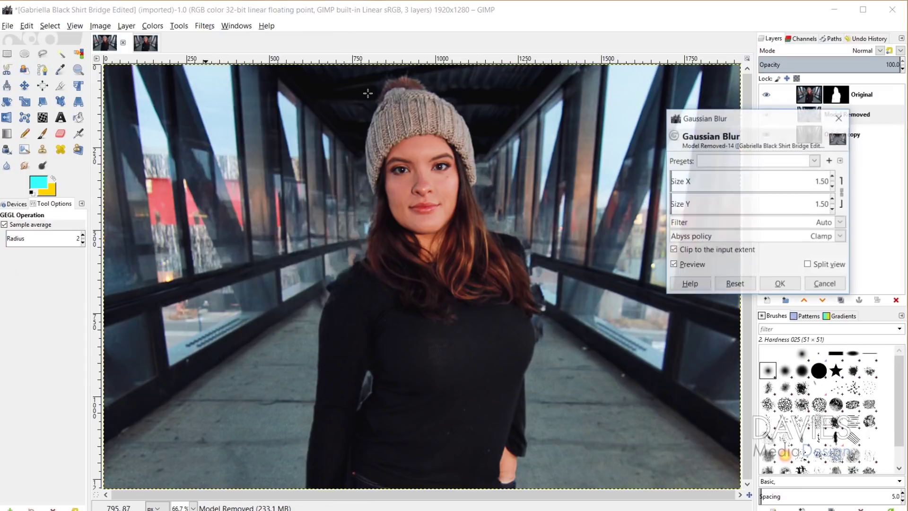
mouse_move(679, 177)
left_mouse_down()
mouse_move(695, 176)
mouse_move(694, 184)
left_mouse_up()
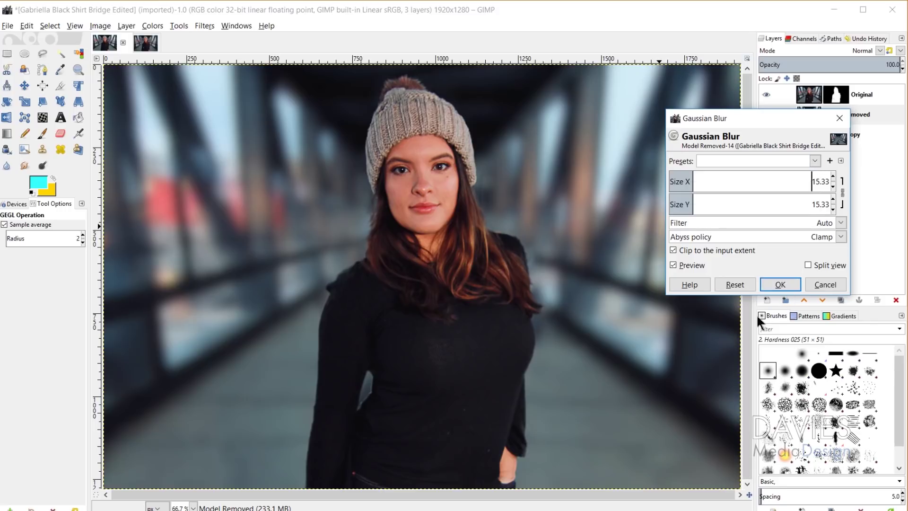
left_click(778, 285)
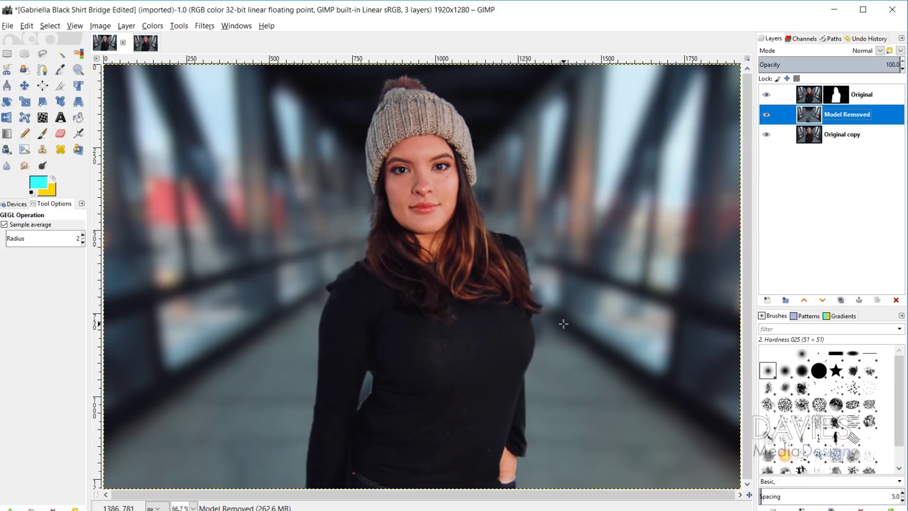
- Target the Original layer's mask and zoom to 200% on her hair and shoulder
left_click(837, 95)
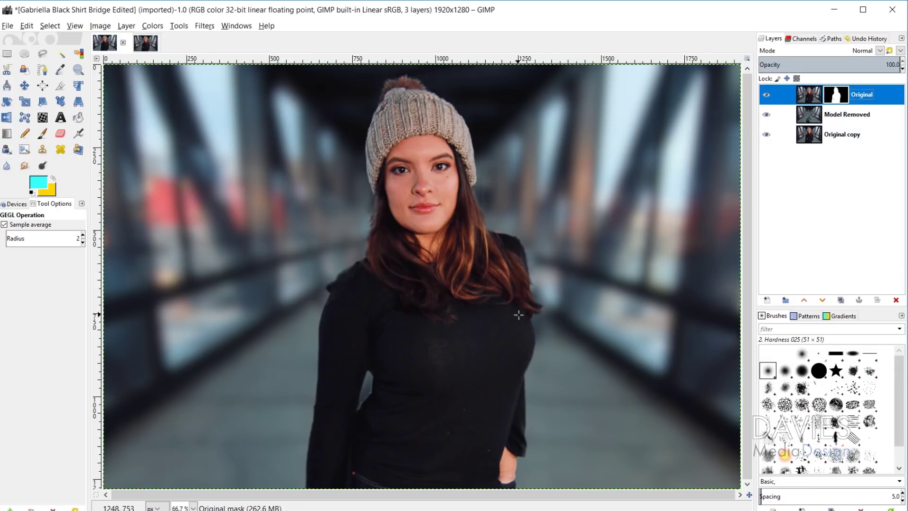
scroll(543, 301, "up", 3)
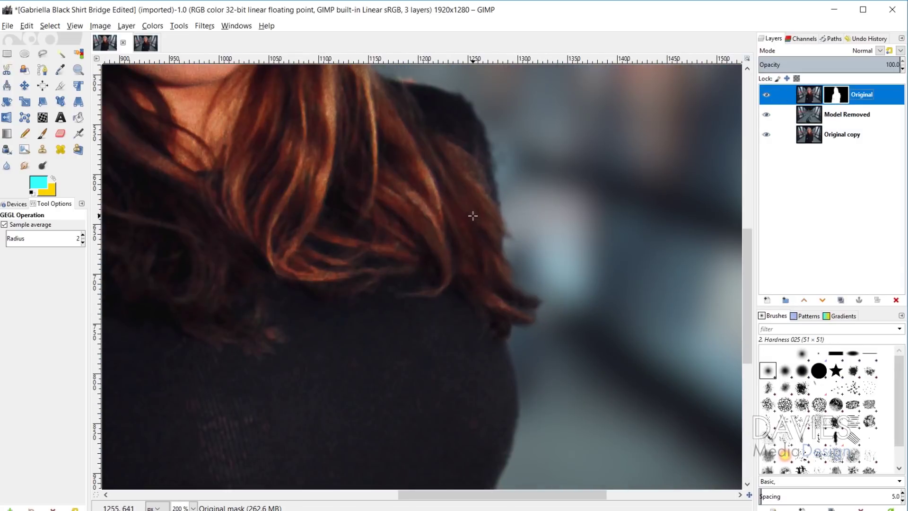
scroll(473, 215, "up", 3)
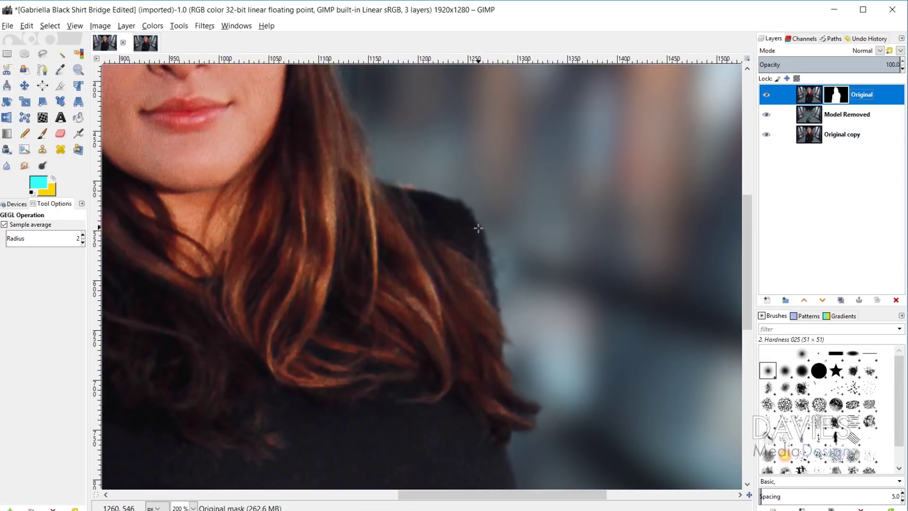
- Paint black on the Original mask to hide the dark fringe along the shoulder and hair
left_click(31, 193)
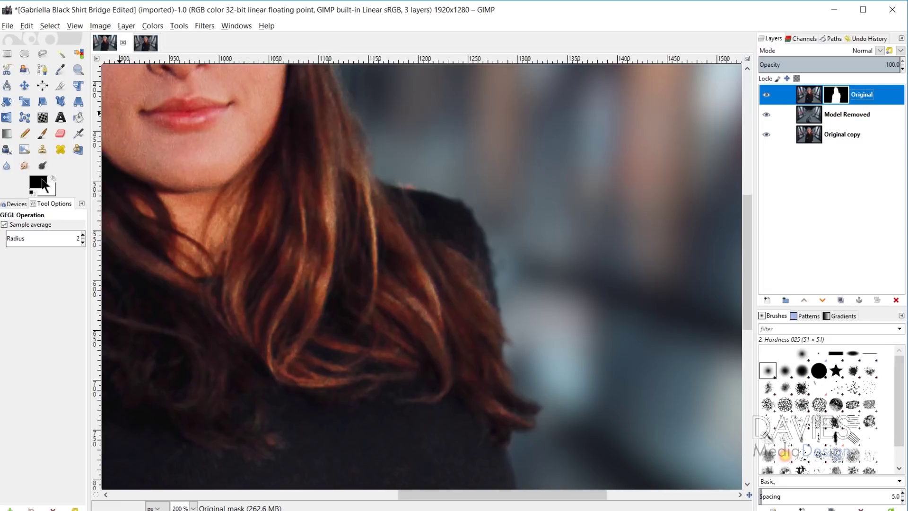
left_click(43, 135)
key("bracketright")
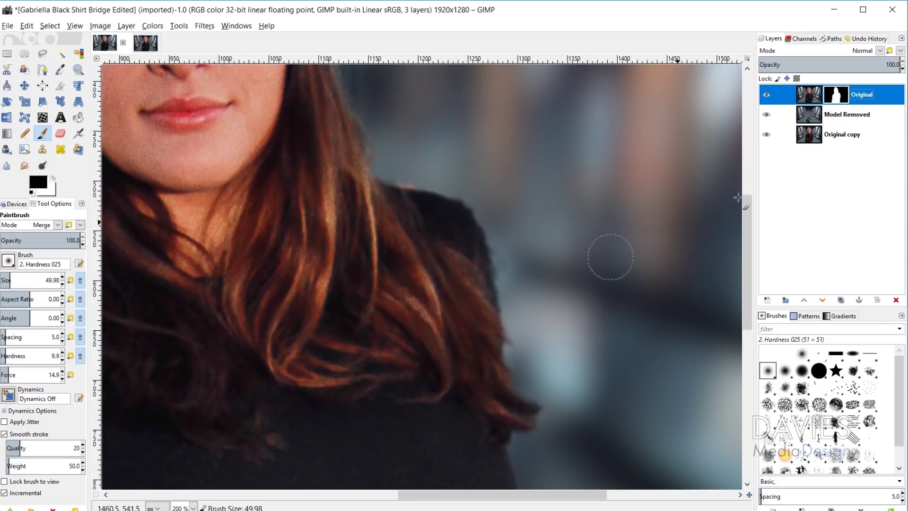
left_click(834, 96)
left_click(519, 267)
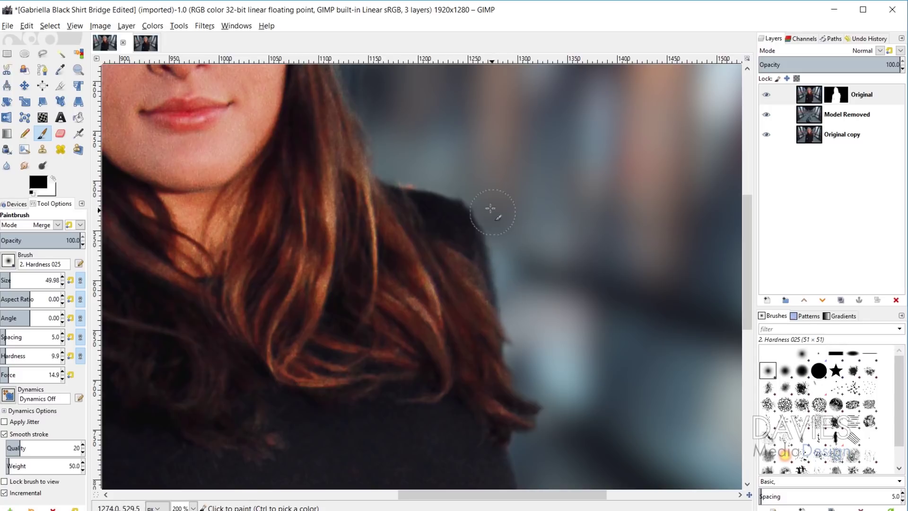
left_click_drag(454, 180, 506, 300)
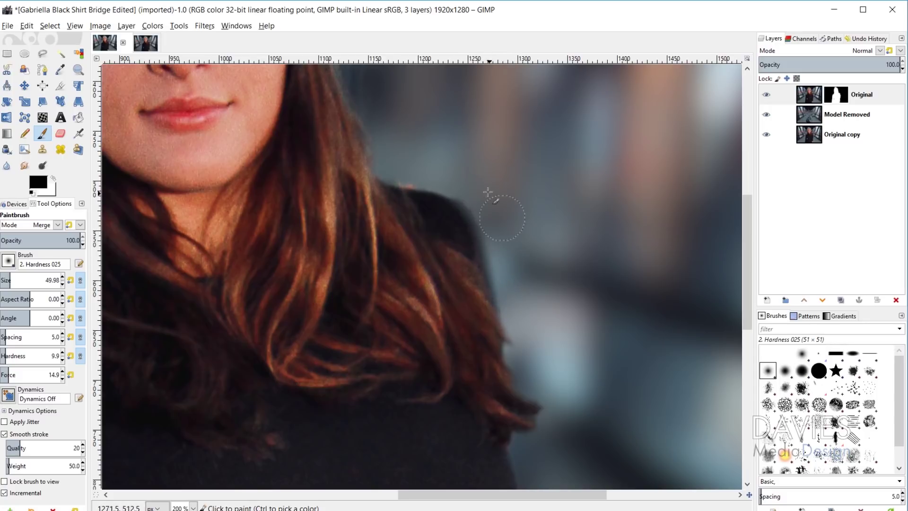
mouse_move(481, 206)
left_mouse_down()
mouse_move(397, 202)
mouse_move(450, 249)
mouse_move(434, 219)
mouse_move(384, 201)
mouse_move(441, 206)
mouse_move(469, 247)
mouse_move(463, 213)
mouse_move(479, 269)
mouse_move(470, 218)
mouse_move(498, 420)
mouse_move(466, 252)
mouse_move(483, 237)
mouse_move(441, 212)
mouse_move(354, 185)
mouse_move(438, 219)
left_mouse_up()
- Paint white with a smaller brush to restore the sweater's edge along the shoulder
key("x")
key("bracketleft")
key("bracketleft")
key("bracketleft")
key("bracketleft")
key("bracketleft")
key("bracketleft")
key("bracketleft")
key("bracketleft")
key("bracketleft")
key("bracketleft")
key("bracketleft")
key("bracketleft")
key("bracketleft")
key("bracketleft")
key("bracketleft")
key("bracketleft")
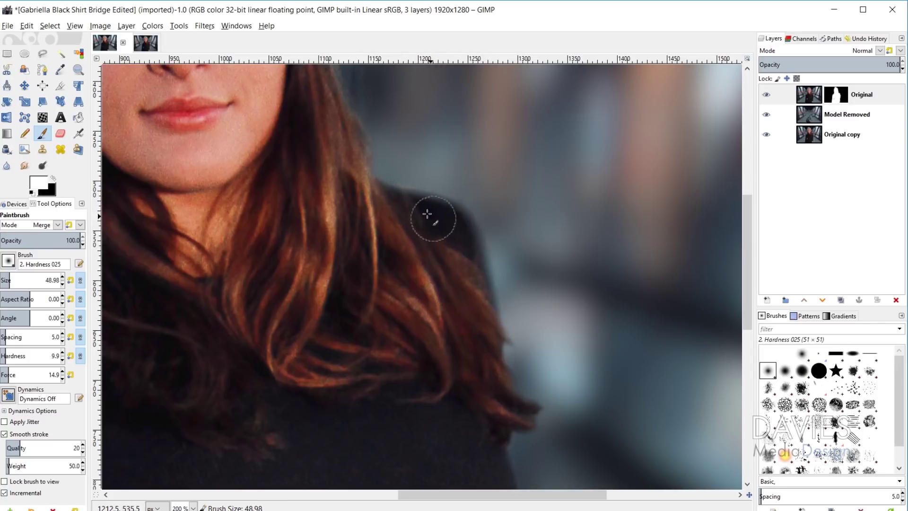
key("bracketleft")
key("bracketleft")
key("bracketleft")
key("bracketleft")
key("bracketleft")
key("bracketleft")
key("bracketleft")
key("bracketleft")
key("bracketleft")
key("bracketleft")
key("bracketleft")
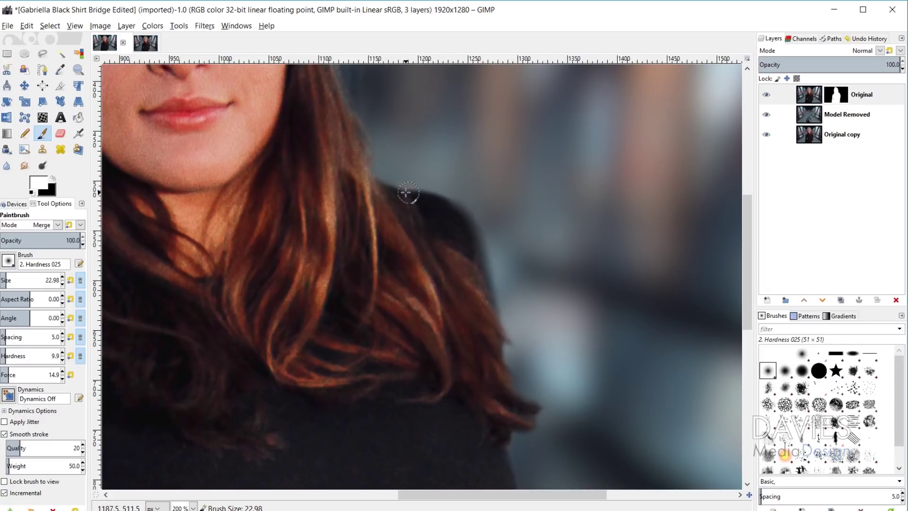
mouse_move(439, 207)
left_mouse_down()
mouse_move(476, 238)
mouse_move(493, 304)
left_mouse_up()
scroll(477, 438, "down", 3)
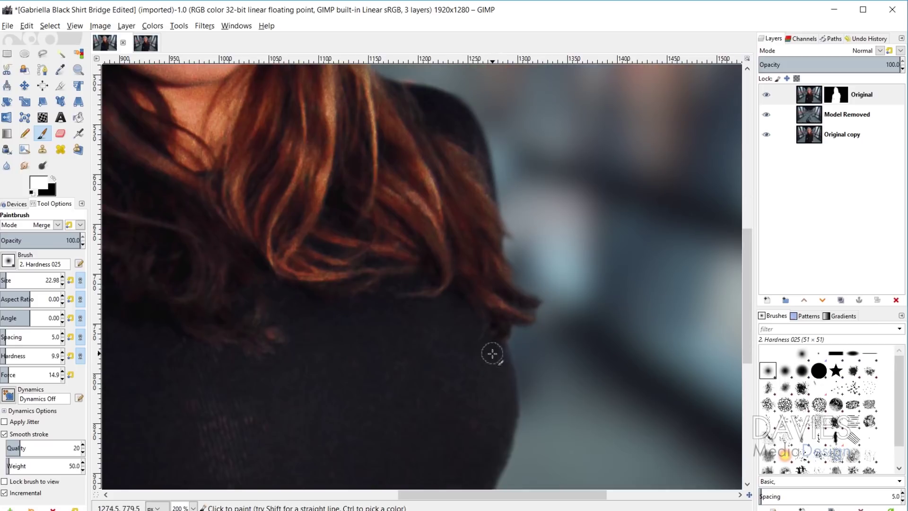
scroll(483, 373, "up", 9)
key("x")
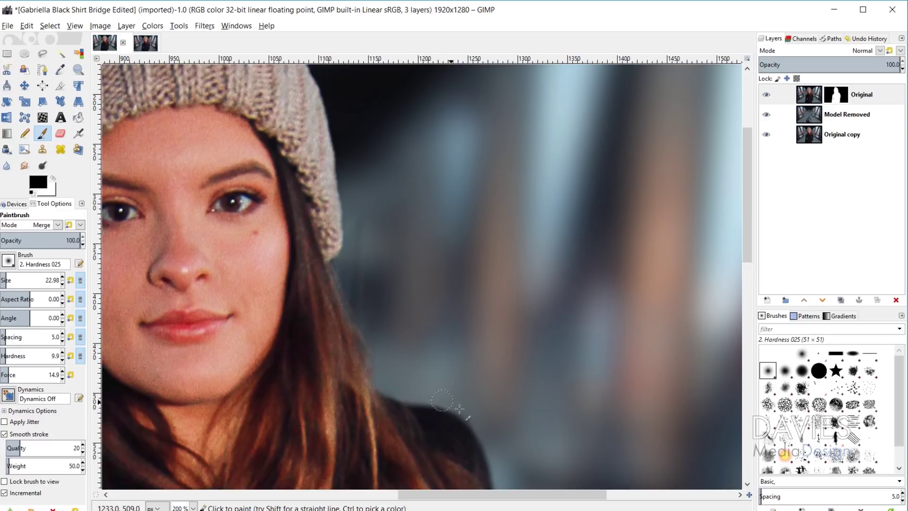
- Return to the Paintbrush, make white the foreground, and shrink the brush to 18.98
key("c")
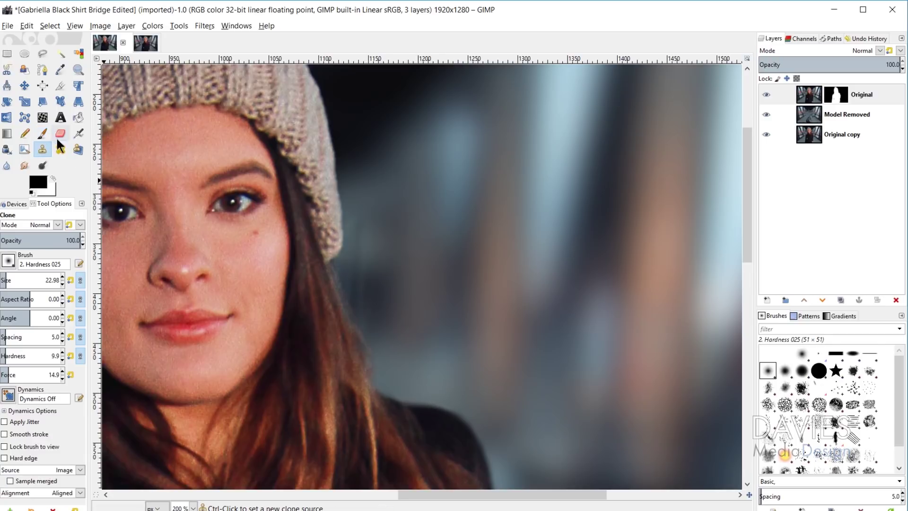
key("p")
key("bracketright")
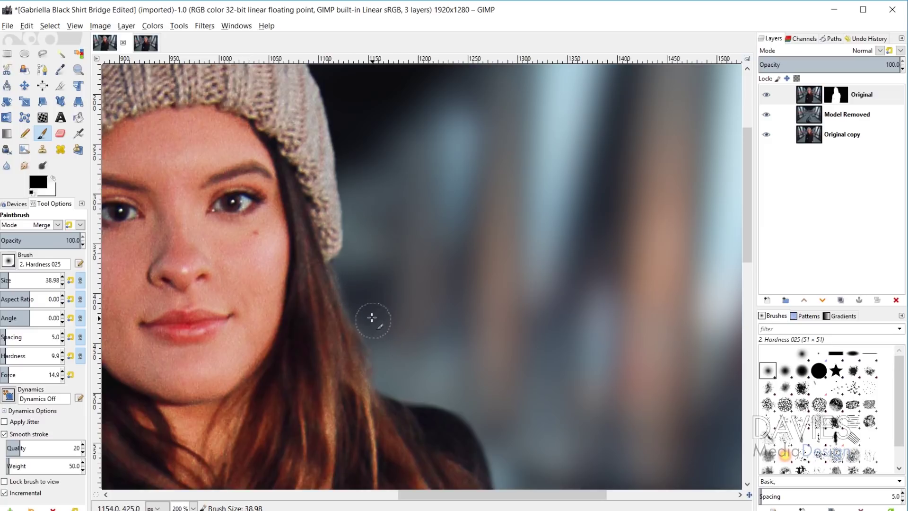
scroll(350, 338, "up", 5)
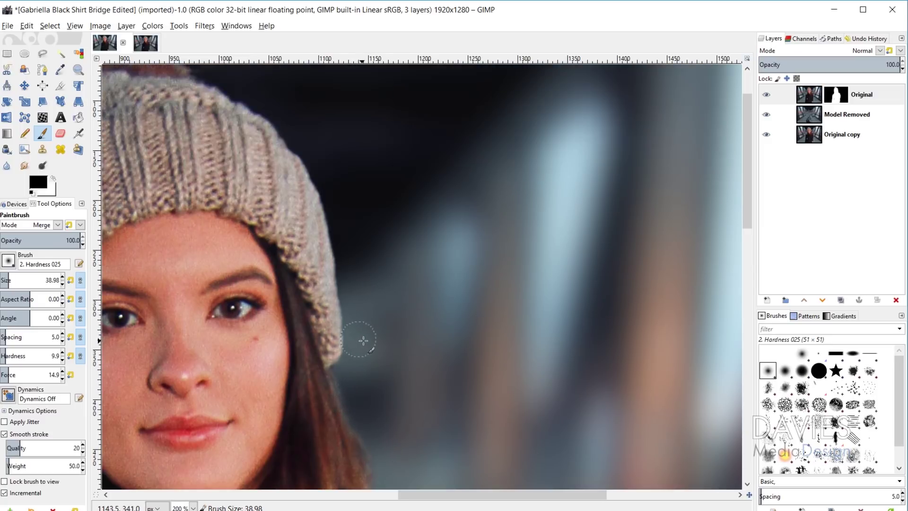
left_click_drag(444, 499, 342, 498)
scroll(318, 392, "down", 5)
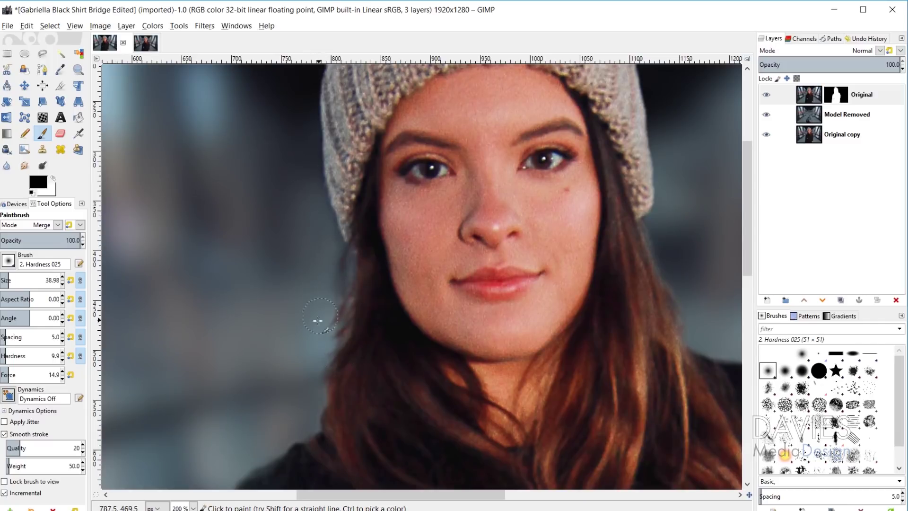
scroll(317, 320, "down", 5)
key("x")
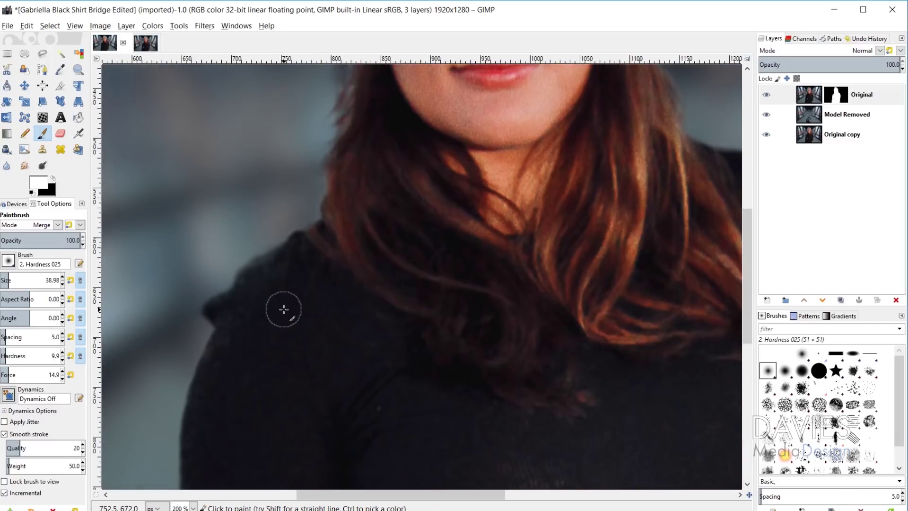
key("shift+bracketleft")
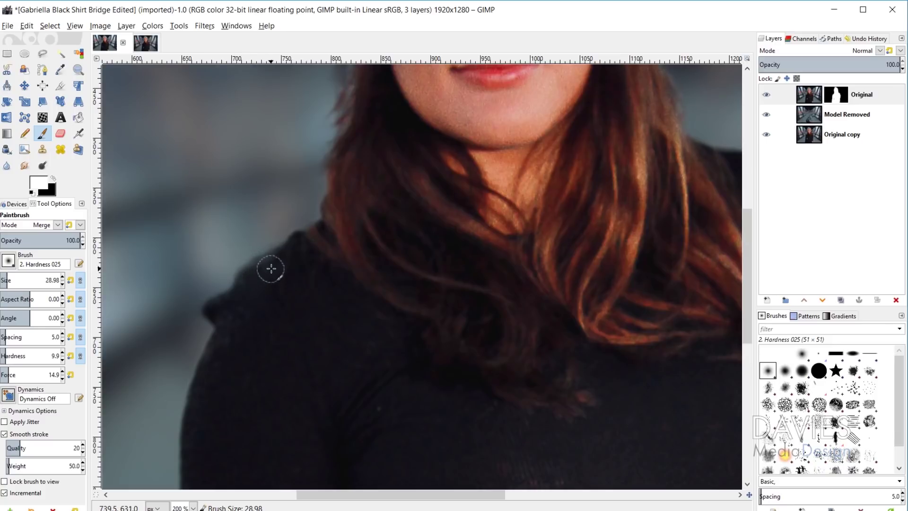
key("shift+bracketleft")
- Paint white along the right edge of the light gap by her waist, undoing a stray black stroke
scroll(239, 301, "down", 10)
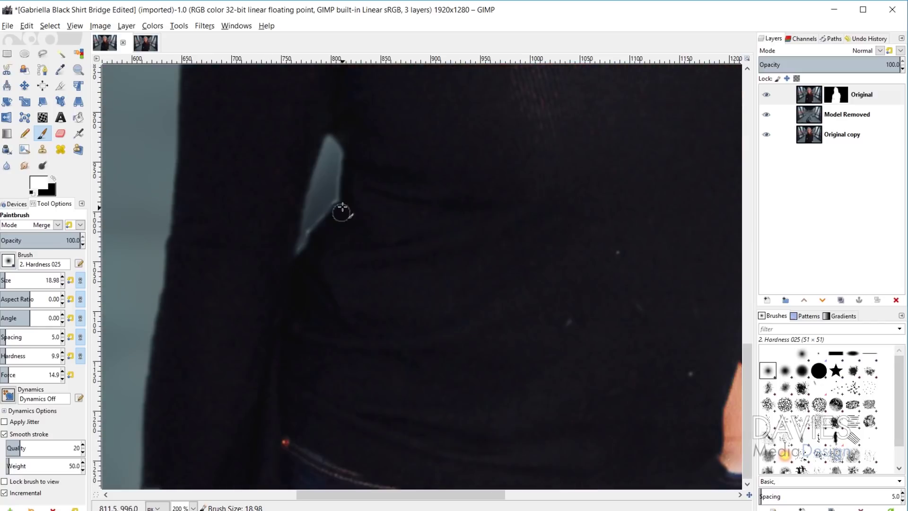
key("x")
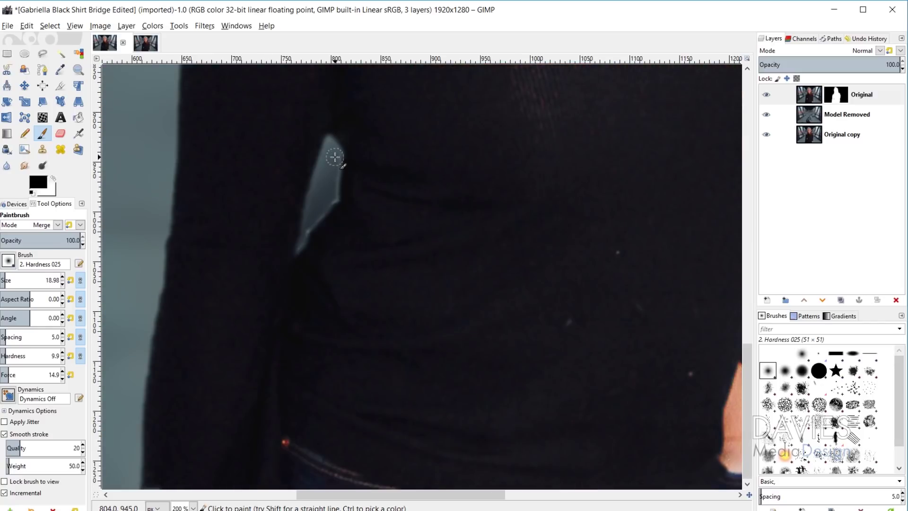
left_click_drag(334, 191, 302, 247)
key("ctrl+z")
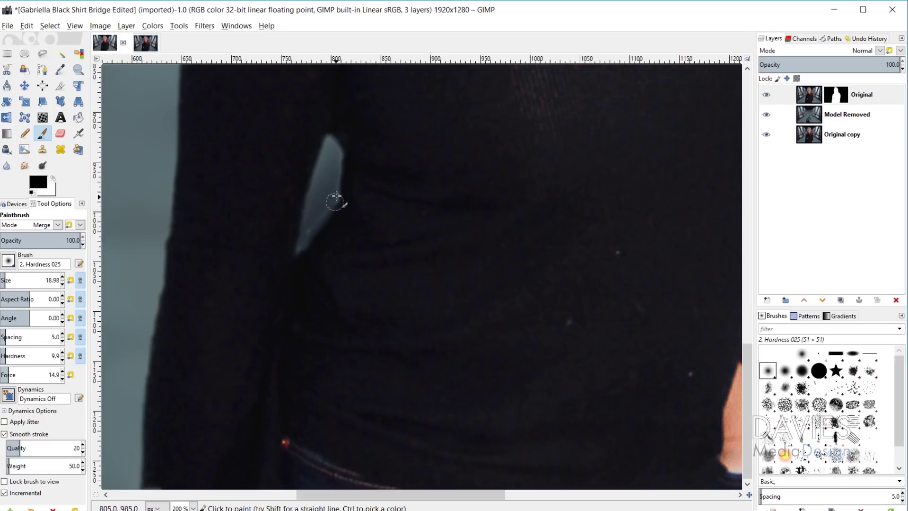
key("x")
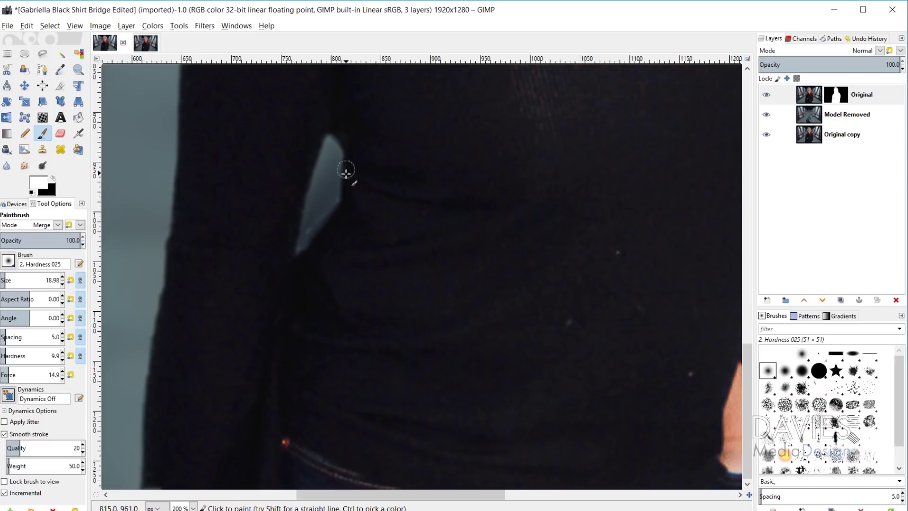
mouse_move(344, 200)
left_mouse_down()
mouse_move(349, 152)
mouse_move(336, 244)
mouse_move(339, 200)
left_mouse_up()
key("x")
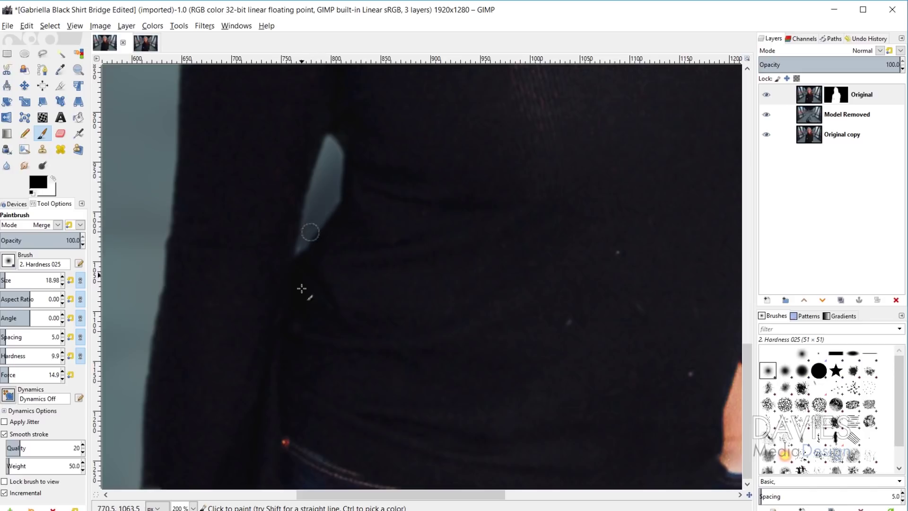
scroll(482, 353, "down", 3)
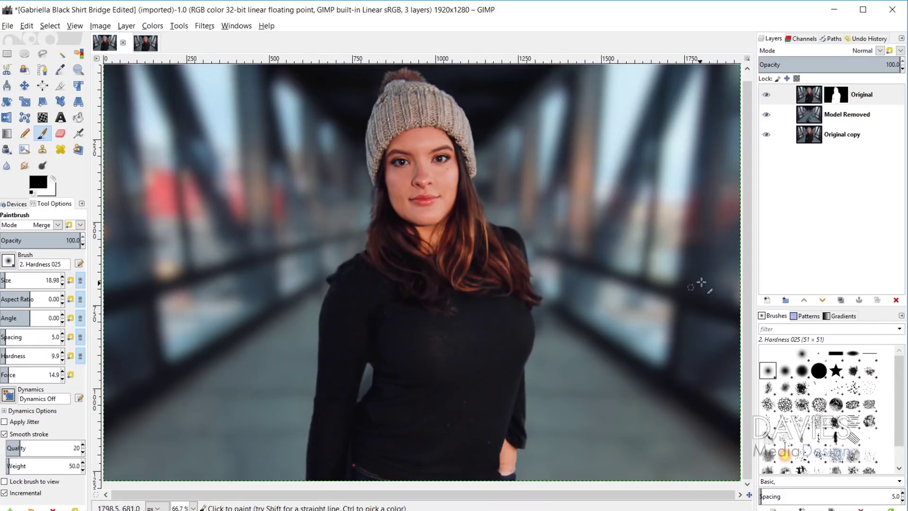
- Add a new transparent layer named 'Vignette'
left_click(767, 301)
type("Vignette")
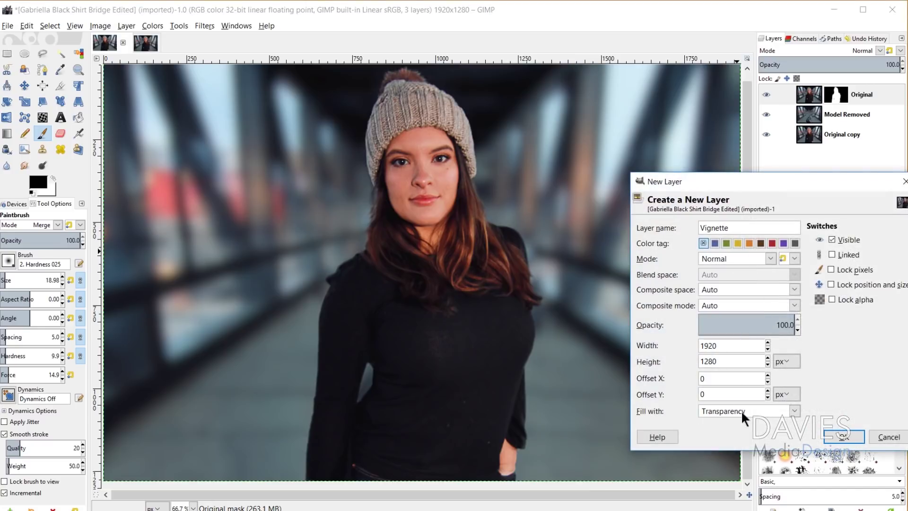
left_click(844, 436)
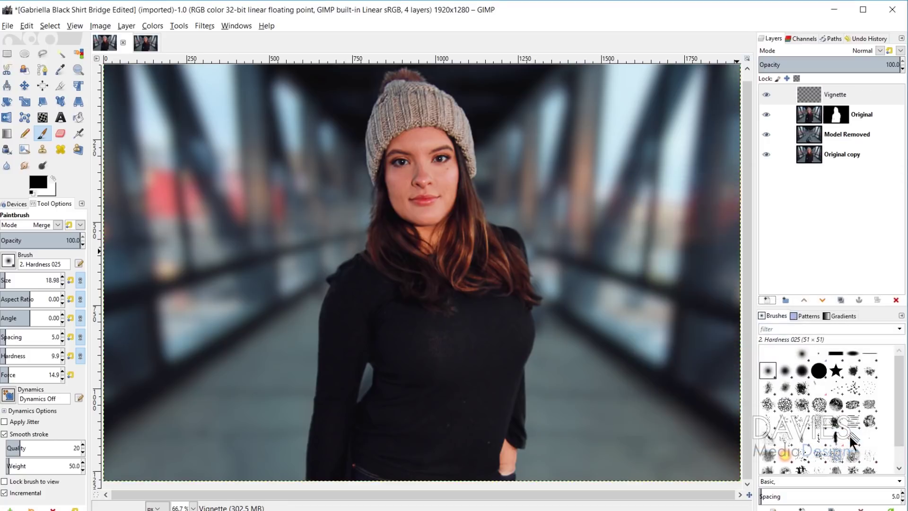
- Render a black vignette with radius 1.205, softness 0.613 and gamma 2.543
left_click(204, 26)
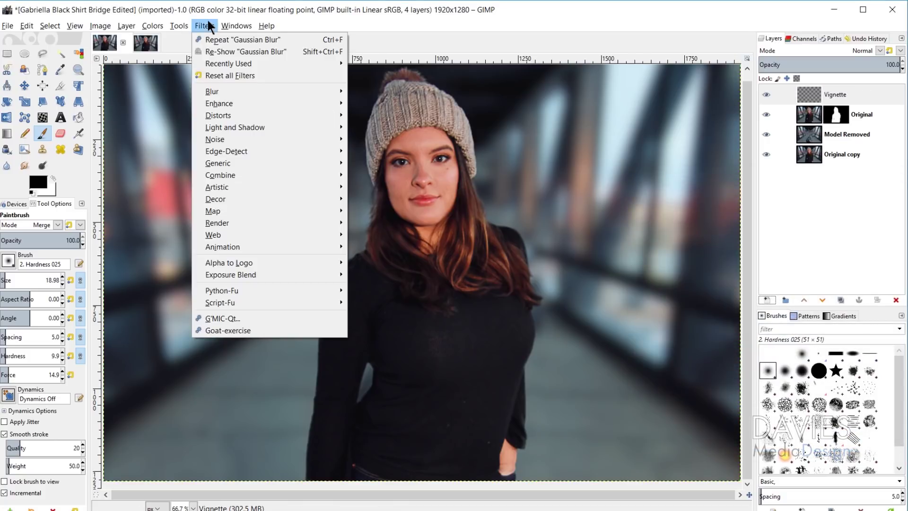
mouse_move(245, 124)
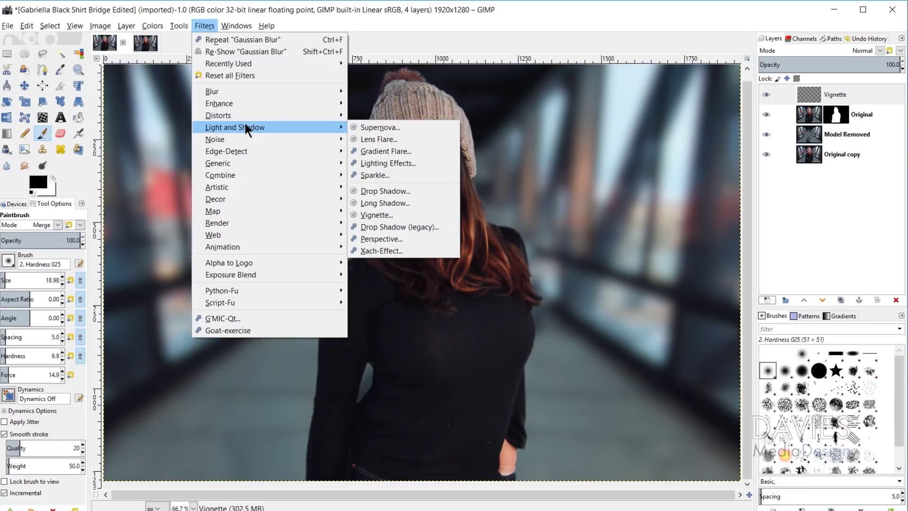
left_click(395, 215)
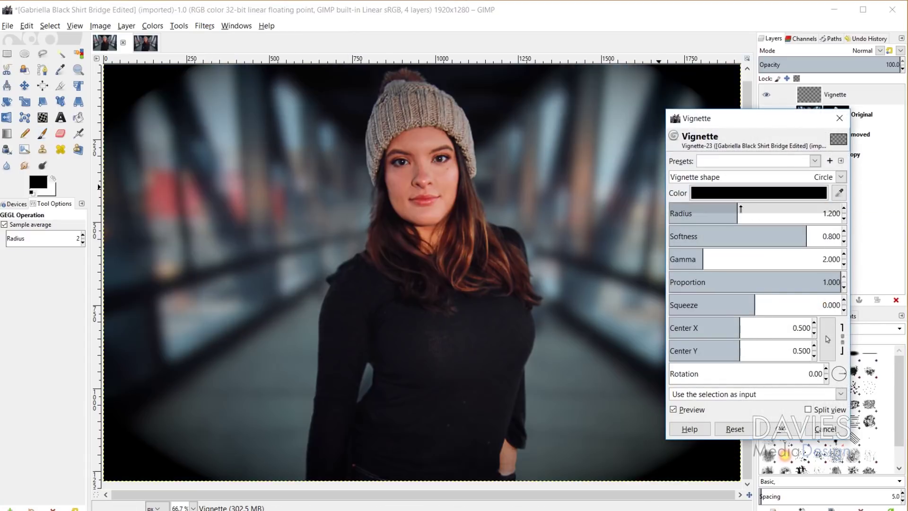
left_click(732, 210)
left_click_drag(733, 210, 738, 210)
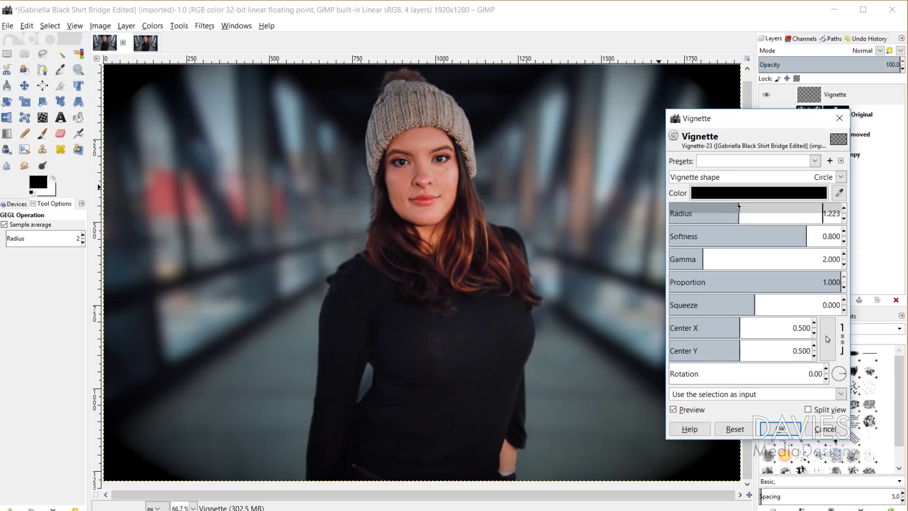
left_click_drag(802, 237, 775, 237)
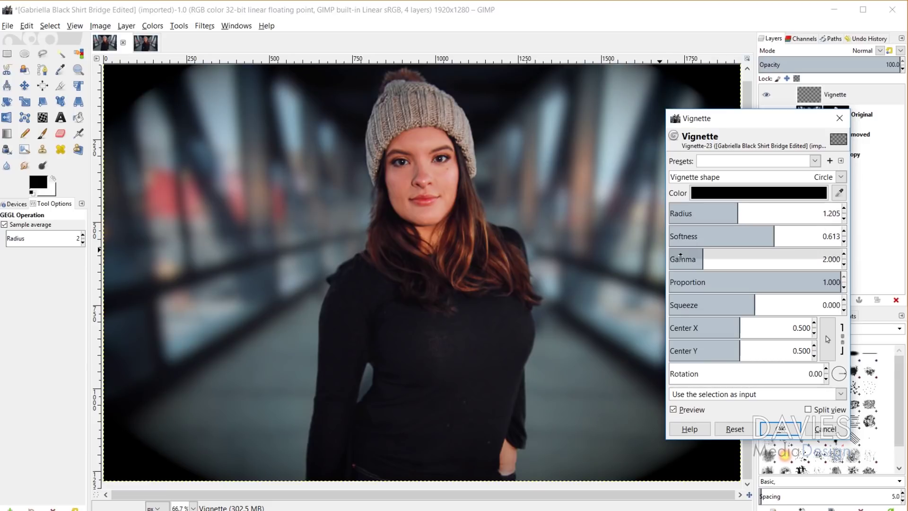
left_click(715, 254)
left_click_drag(715, 254, 712, 254)
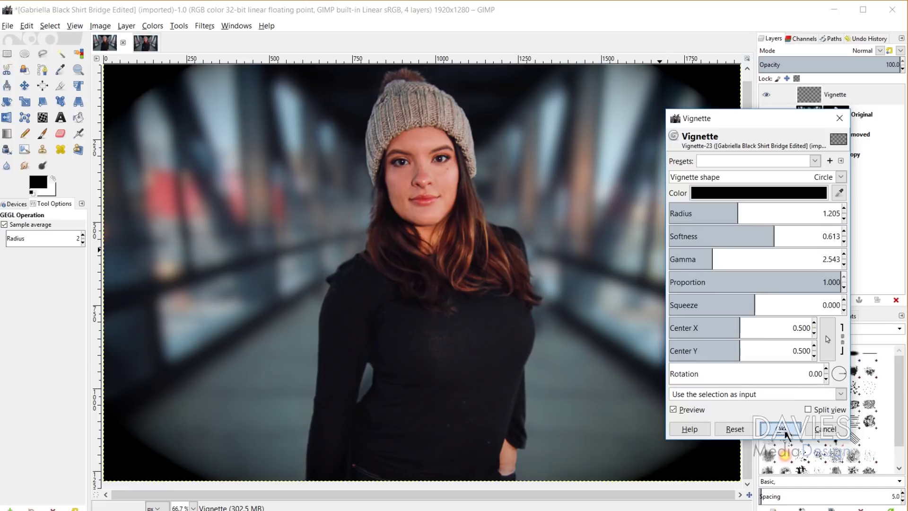
left_click(780, 429)
- Zoom out to the full photo and drop the Vignette layer's opacity to 60.4
scroll(487, 336, "down", 1)
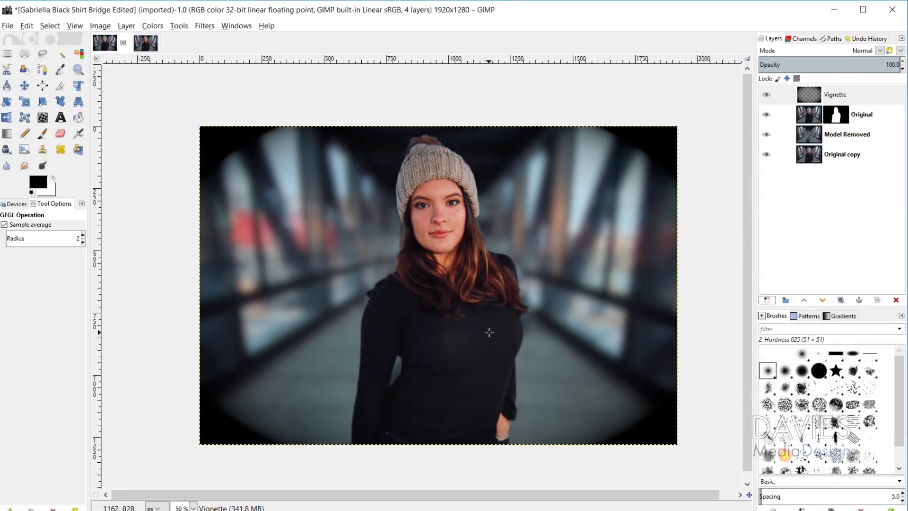
left_click_drag(869, 59, 837, 64)
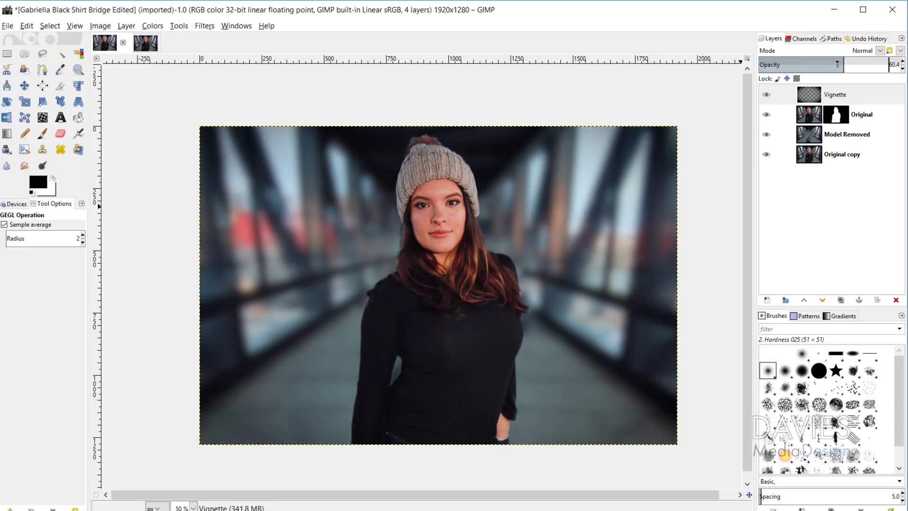